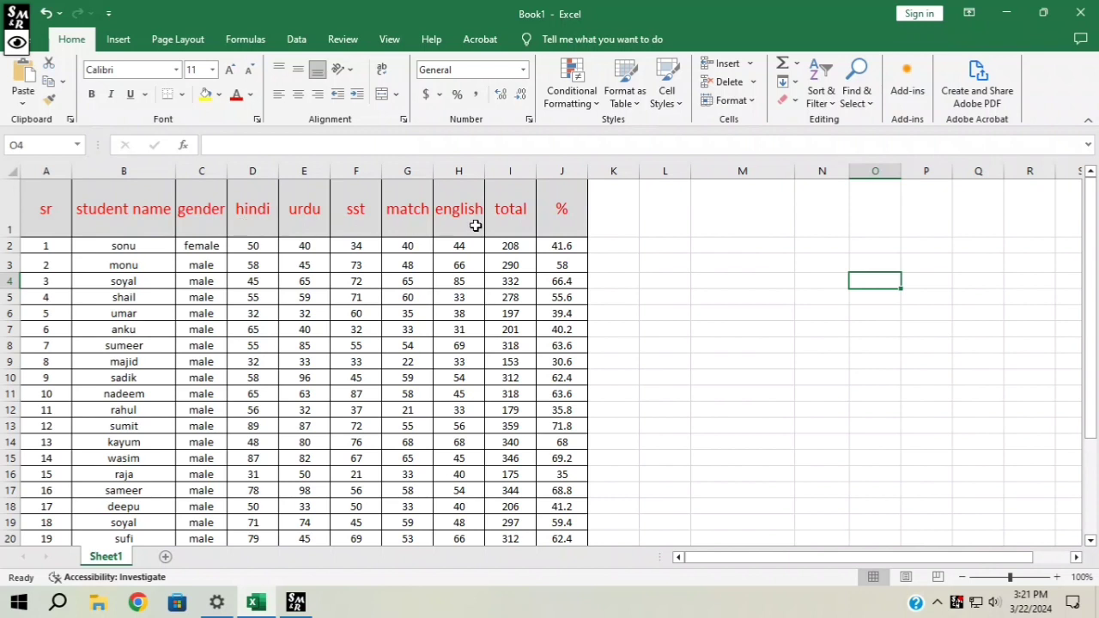
- Copy the whole student marks table on Sheet1, from the header row through the last student record
{"action": "scroll", "coordinate": [512, 266], "scroll_direction": "down", "scroll_amount": 5}
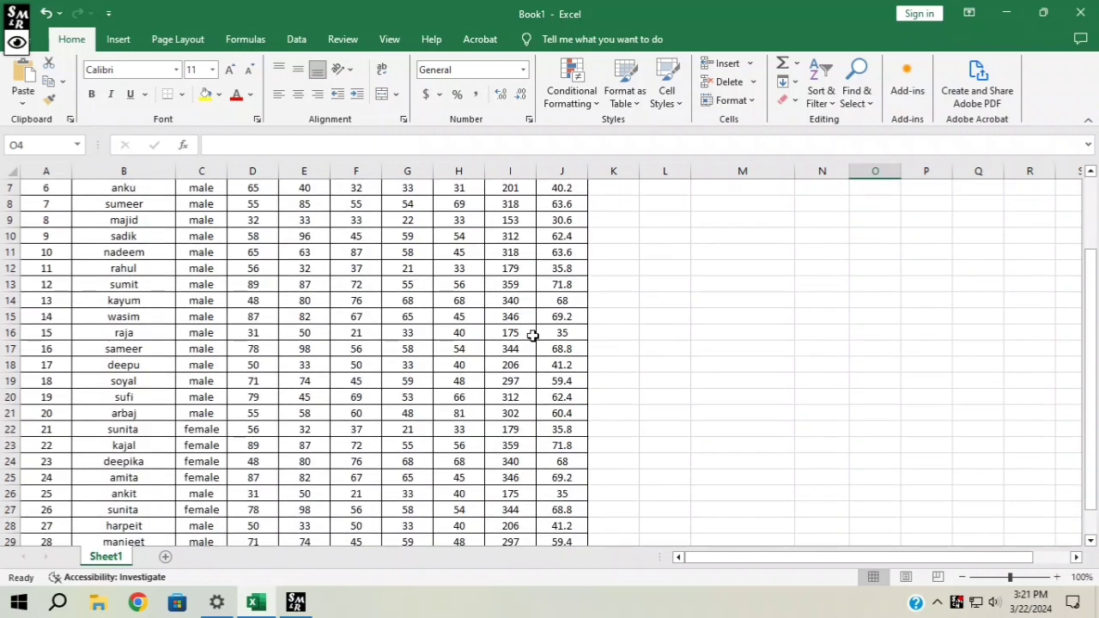
{"action": "scroll", "coordinate": [536, 339], "scroll_direction": "up", "scroll_amount": 5}
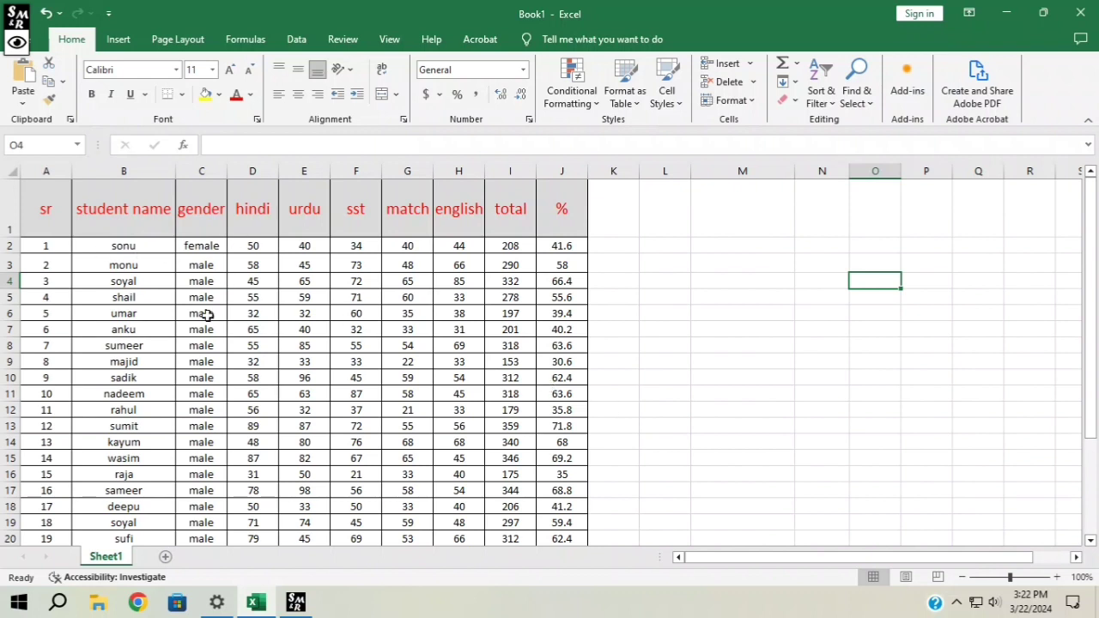
{"action": "scroll", "coordinate": [57, 323], "scroll_direction": "down", "scroll_amount": 3}
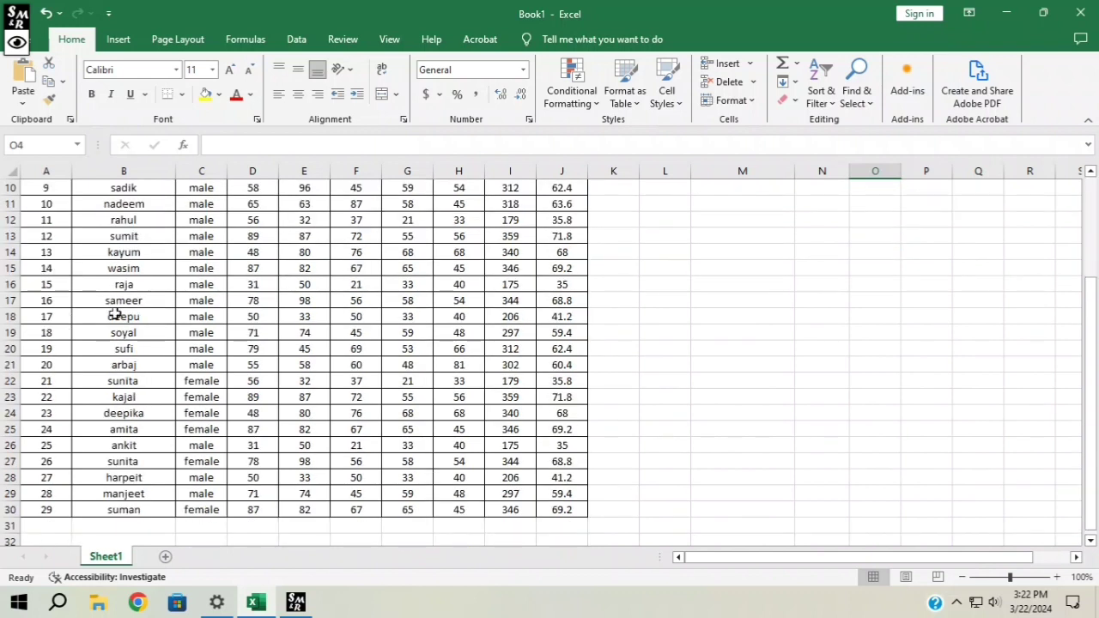
{"action": "scroll", "coordinate": [195, 364], "scroll_direction": "up", "scroll_amount": 3}
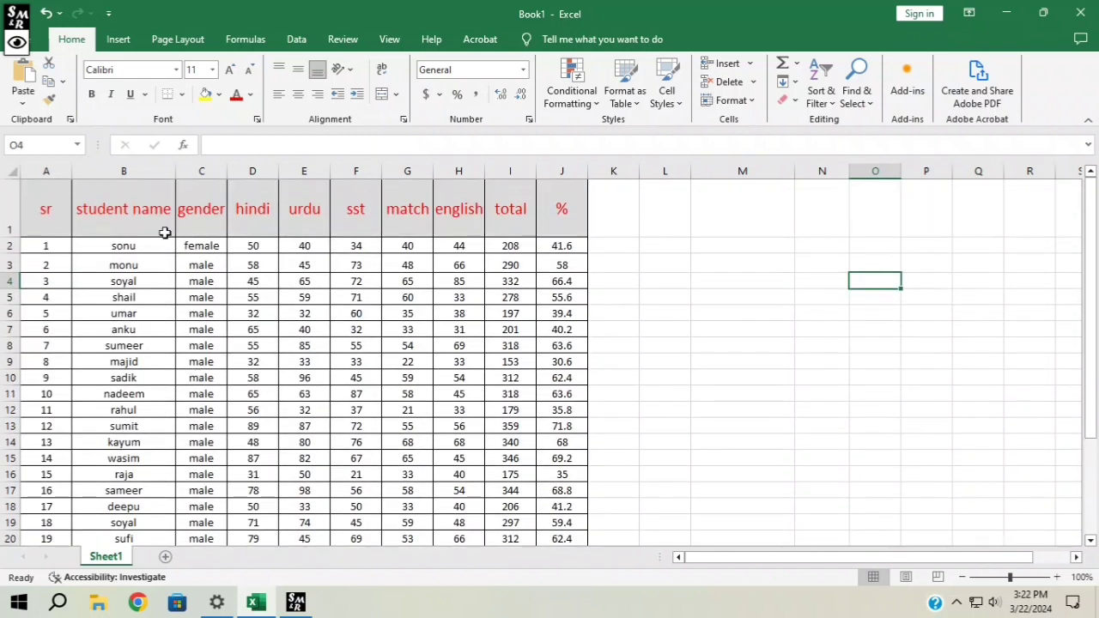
{"action": "left_click_drag", "start_coordinate": [43, 200], "coordinate": [583, 594]}
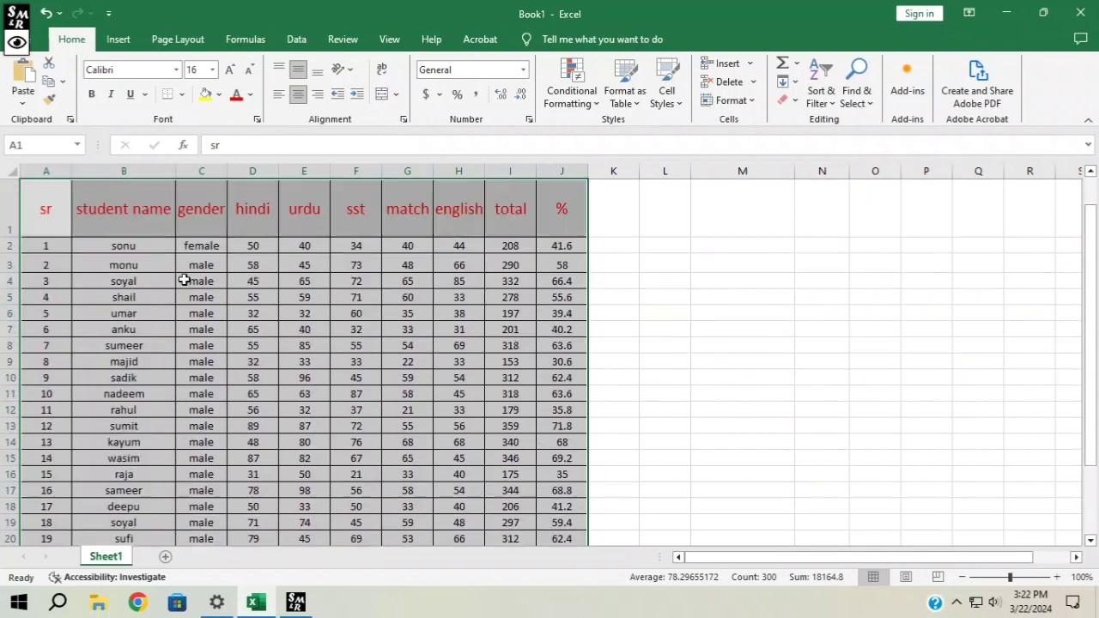
{"action": "scroll", "coordinate": [184, 279], "scroll_direction": "up", "scroll_amount": 3}
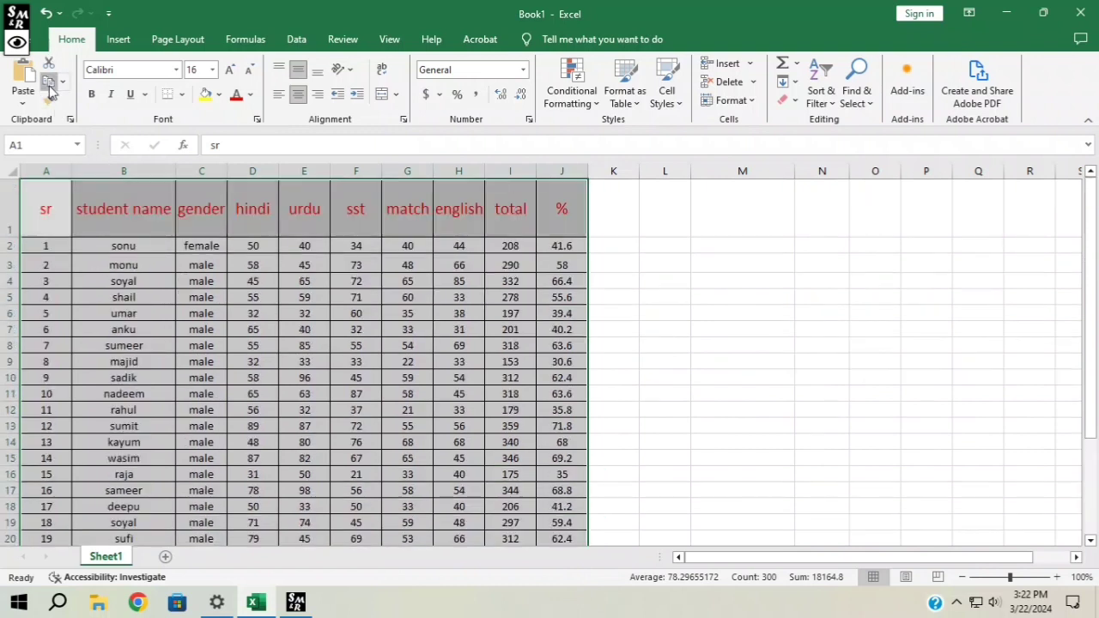
{"action": "left_click", "coordinate": [49, 81]}
{"action": "scroll", "coordinate": [509, 360], "scroll_direction": "down", "scroll_amount": 4}
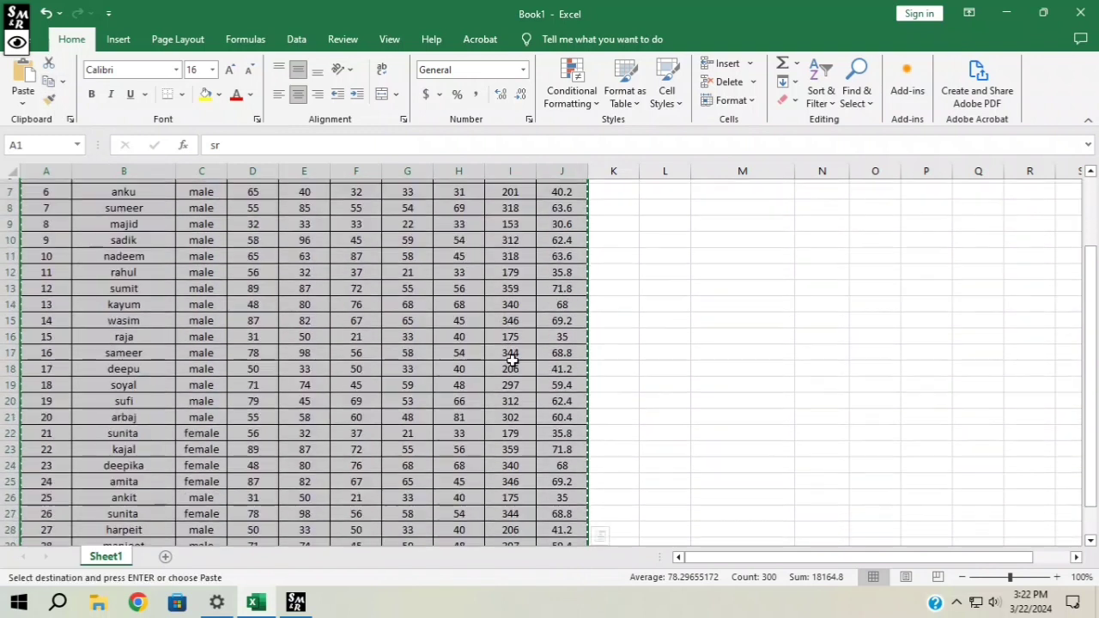
{"action": "scroll", "coordinate": [527, 382], "scroll_direction": "up", "scroll_amount": 4}
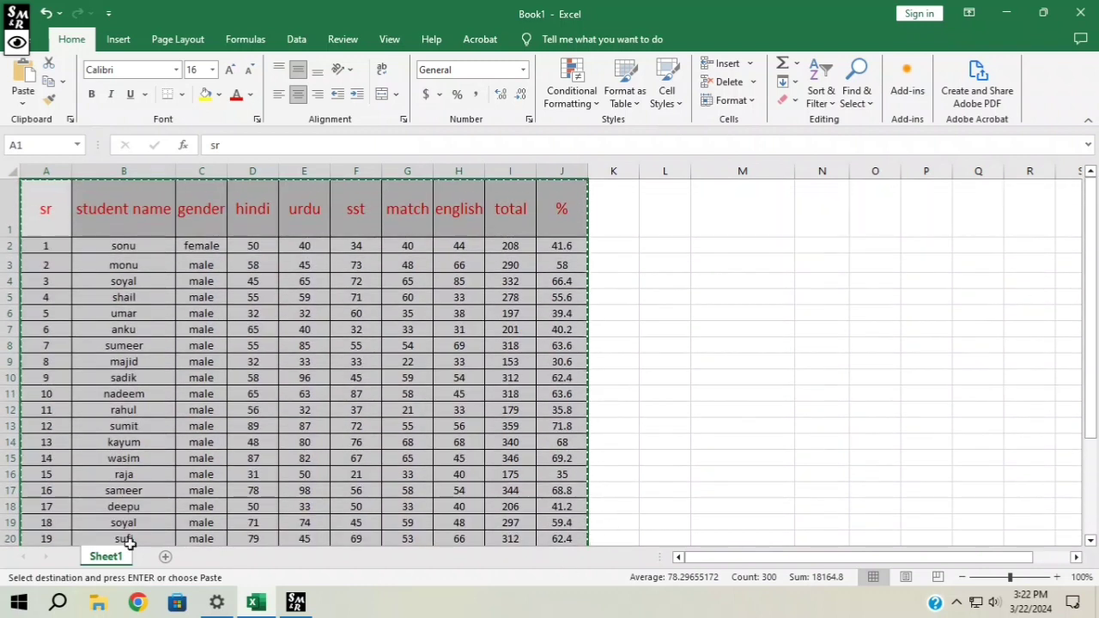
- Add a new worksheet and paste the copied table there transposed, starting at cell A1
{"action": "left_click", "coordinate": [162, 557]}
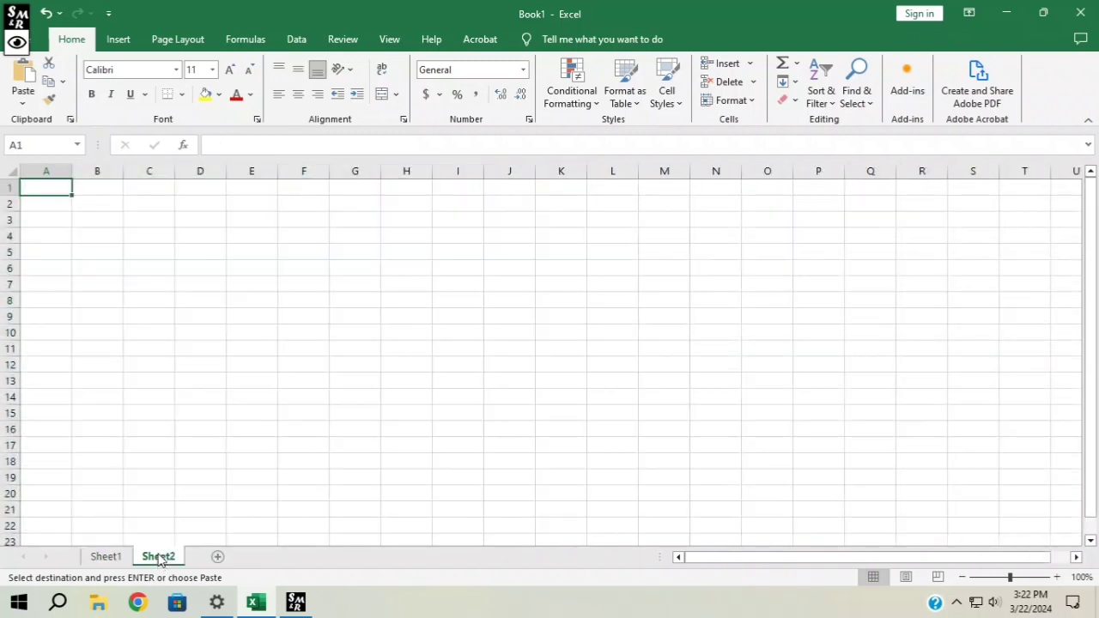
{"action": "left_click", "coordinate": [19, 103]}
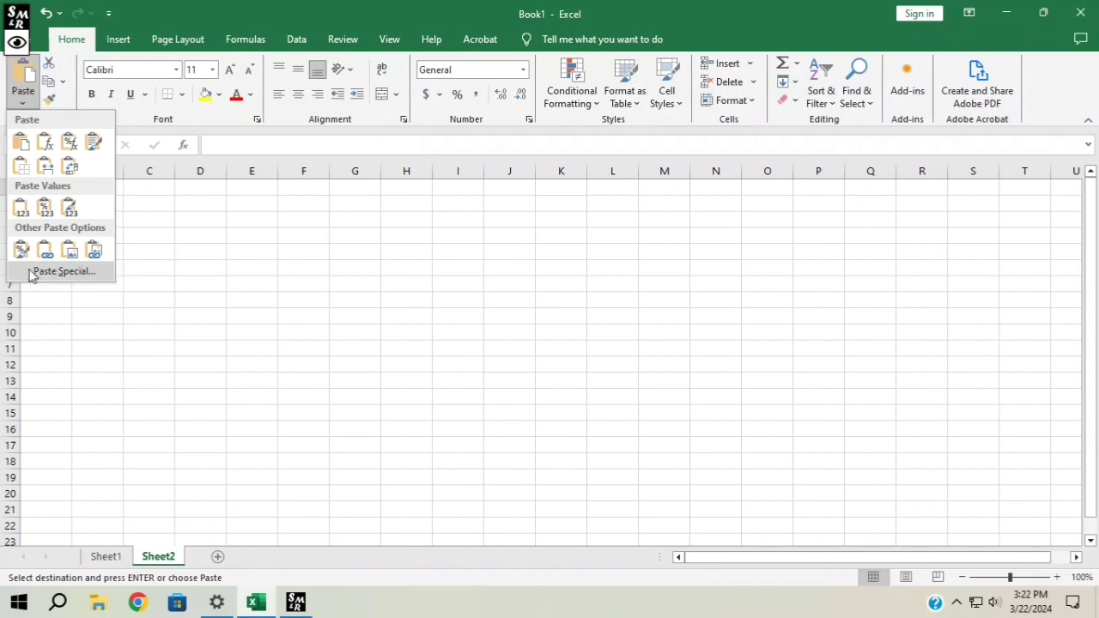
{"action": "left_click", "coordinate": [60, 278]}
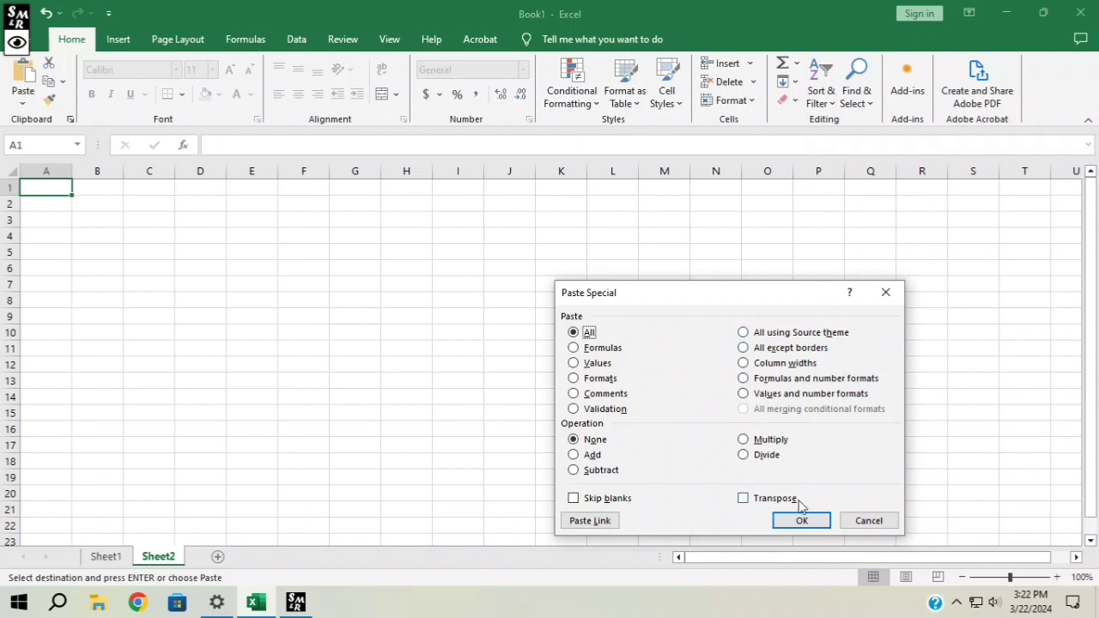
{"action": "left_click", "coordinate": [758, 500]}
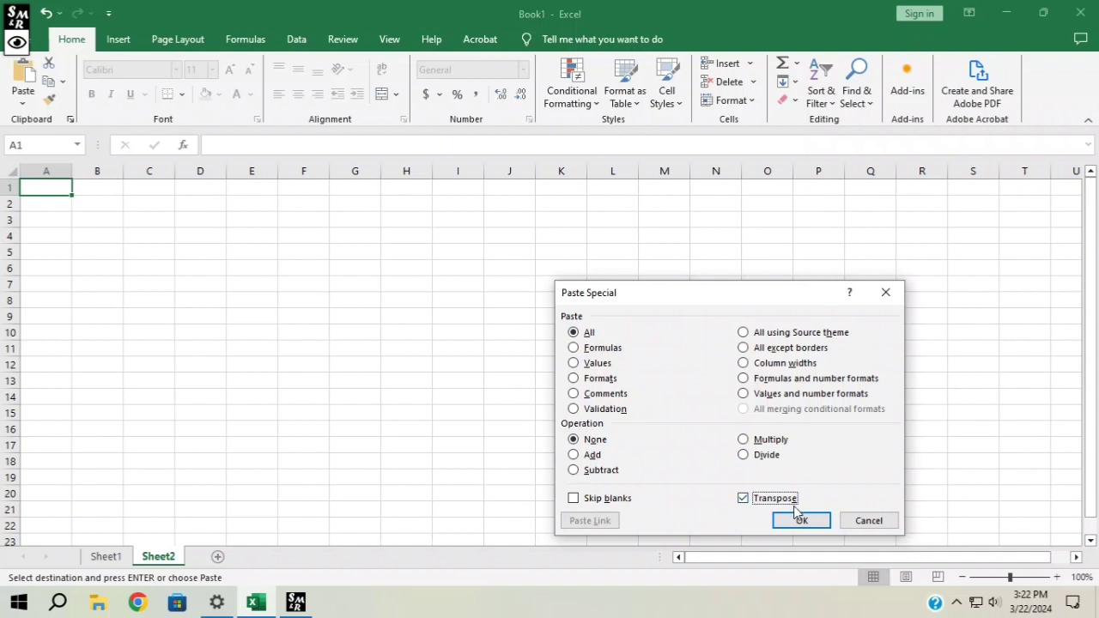
{"action": "left_click", "coordinate": [820, 523]}
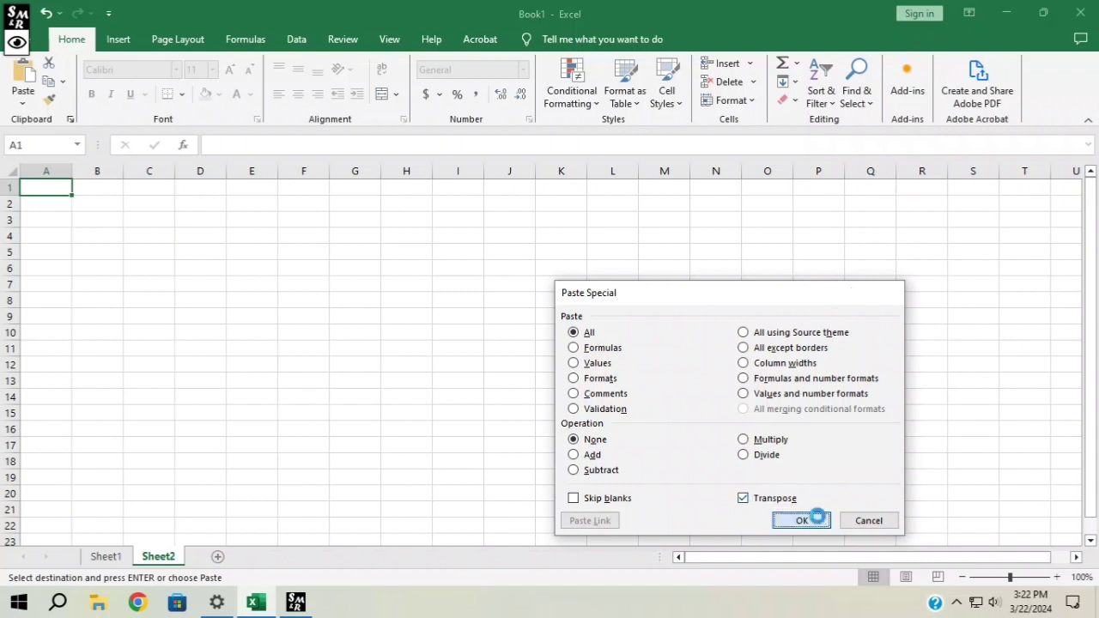
{"action": "left_click", "coordinate": [643, 475]}
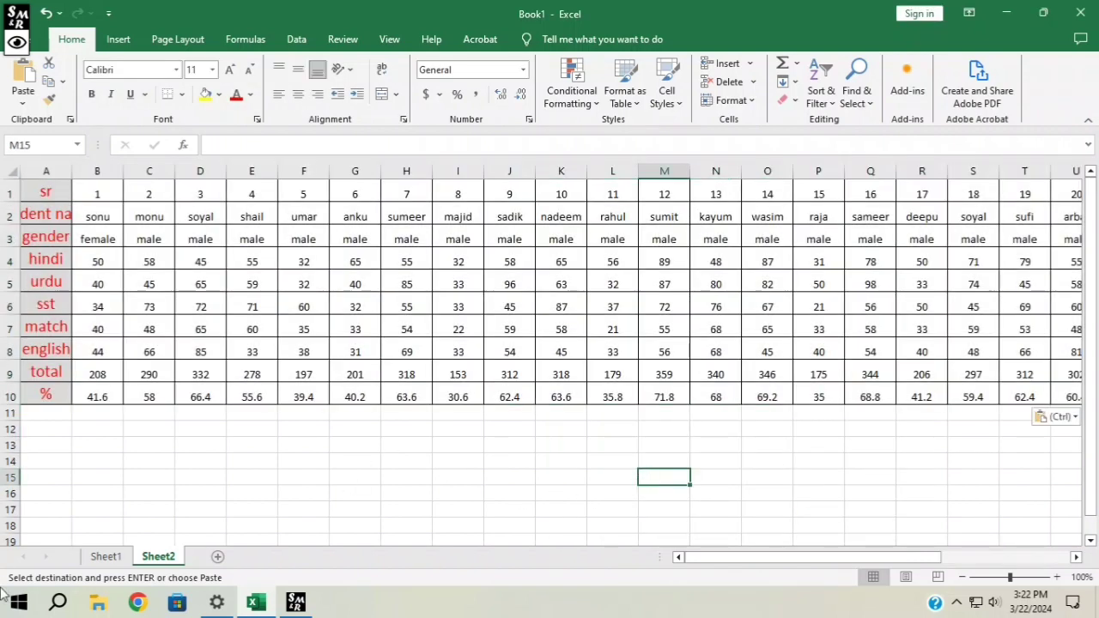
- Return to Sheet1, cancel the active copy selection and deselect the table
{"action": "left_click", "coordinate": [122, 559]}
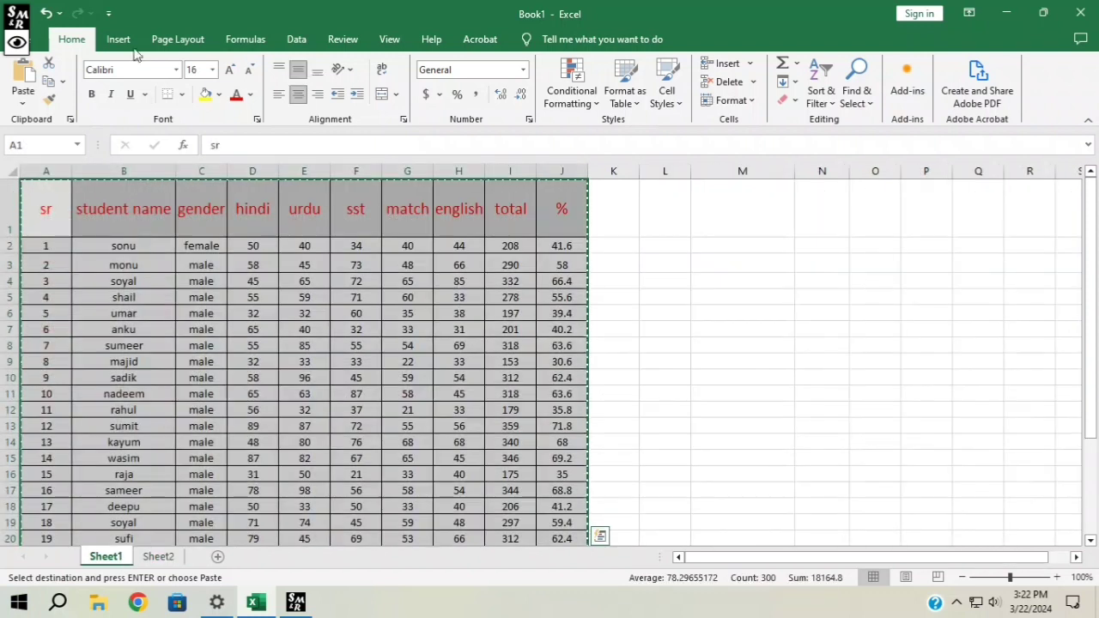
{"action": "left_click", "coordinate": [642, 259]}
{"action": "key", "text": "Escape"}
{"action": "left_click", "coordinate": [642, 361]}
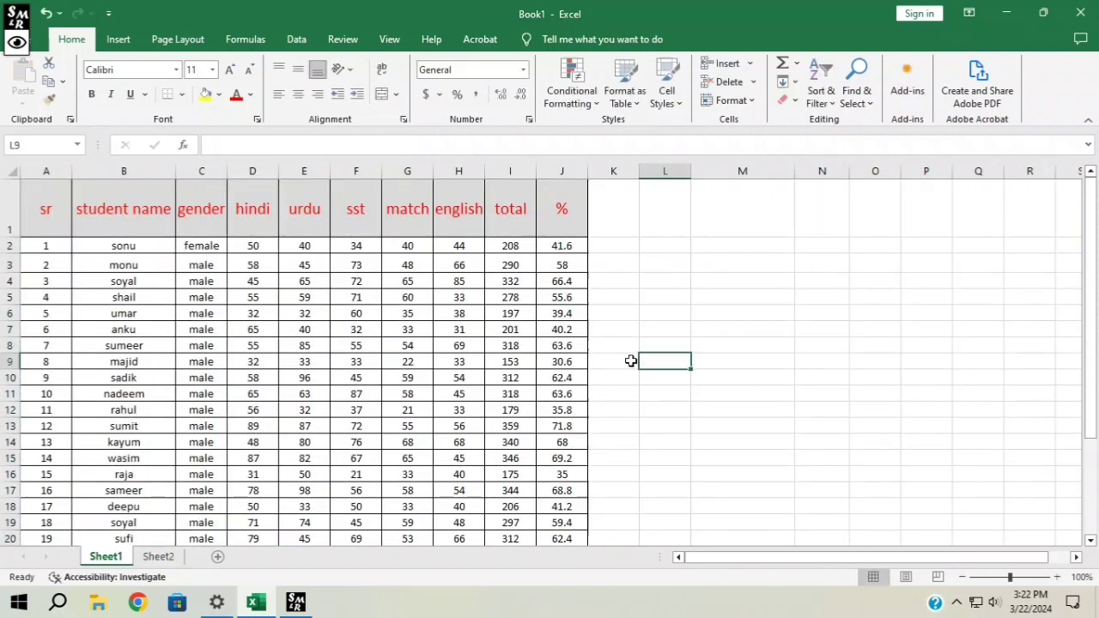
- Compare the vertical student table on Sheet1 with its transposed version on Sheet2, including where the headings are placed
{"action": "scroll", "coordinate": [294, 266], "scroll_direction": "down", "scroll_amount": 2}
{"action": "scroll", "coordinate": [295, 266], "scroll_direction": "down", "scroll_amount": 3}
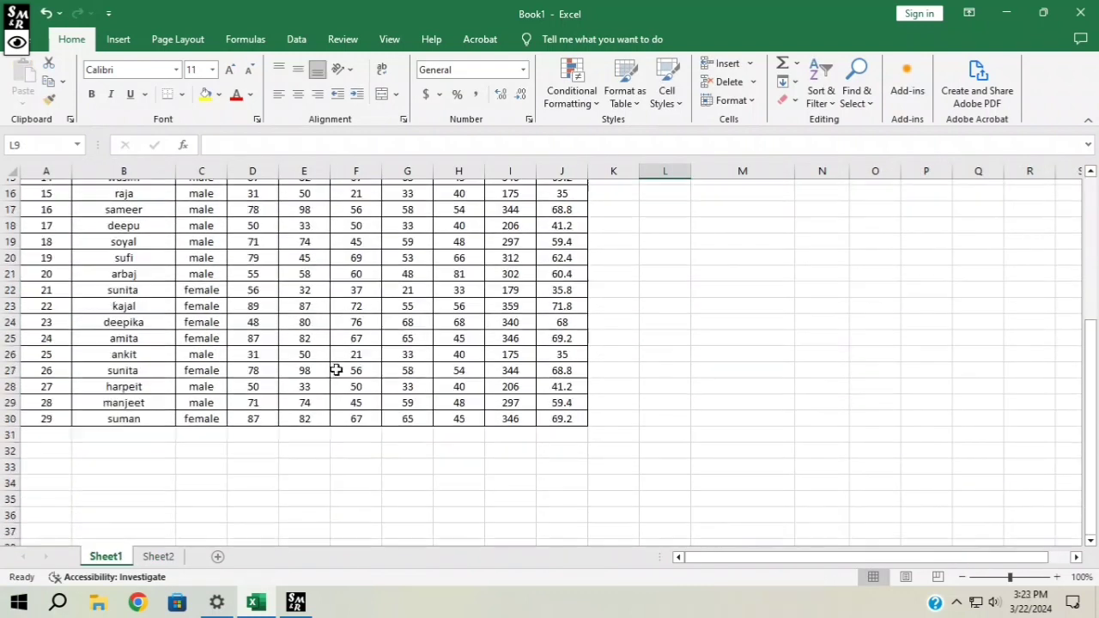
{"action": "scroll", "coordinate": [331, 378], "scroll_direction": "up", "scroll_amount": 5}
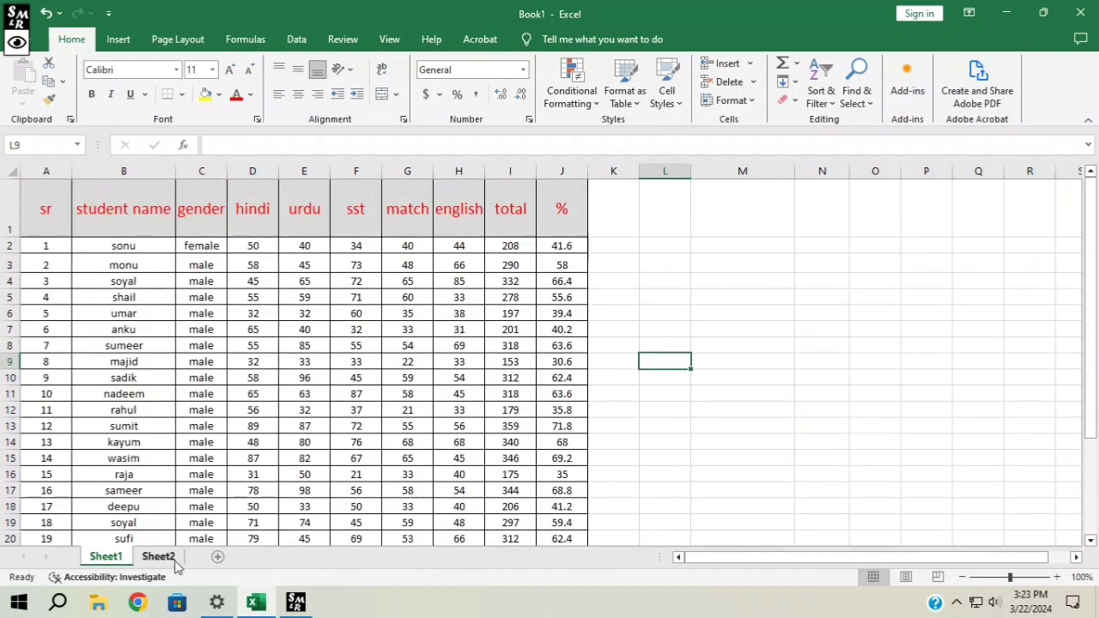
{"action": "left_click", "coordinate": [159, 557]}
{"action": "left_click_drag", "start_coordinate": [180, 257], "coordinate": [3, 273]}
{"action": "left_click", "coordinate": [387, 462]}
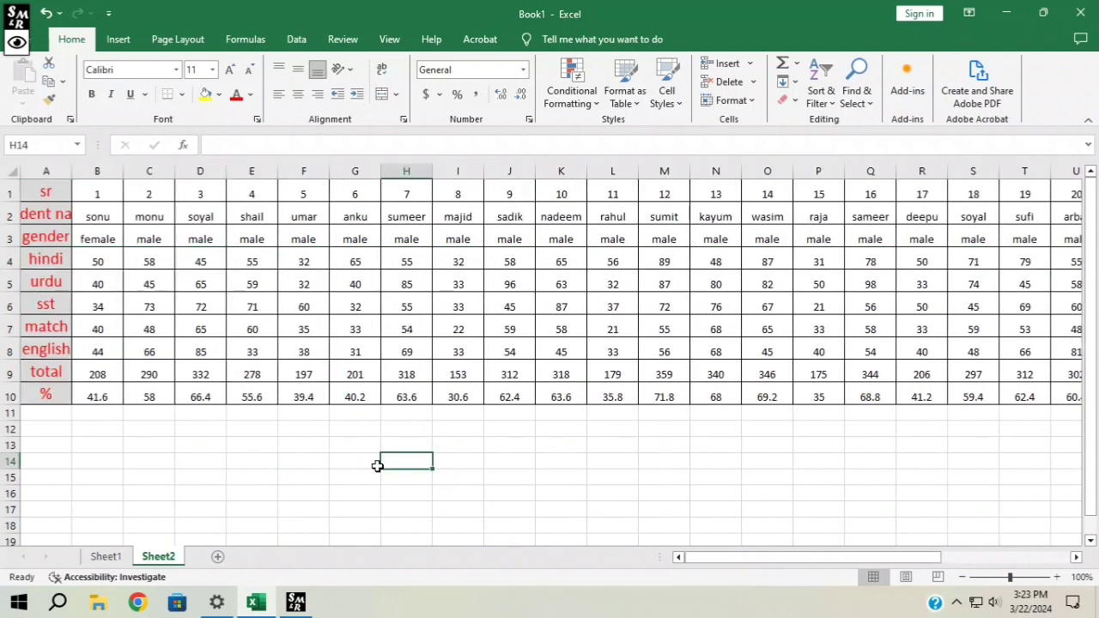
{"action": "left_click", "coordinate": [106, 557]}
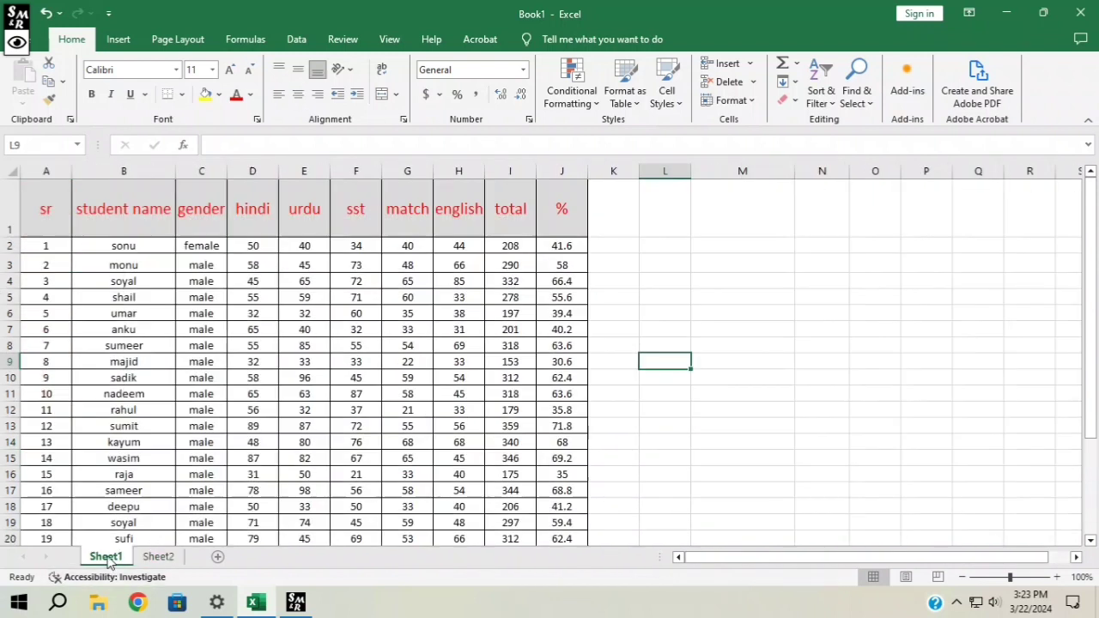
{"action": "left_click_drag", "start_coordinate": [50, 220], "coordinate": [562, 229]}
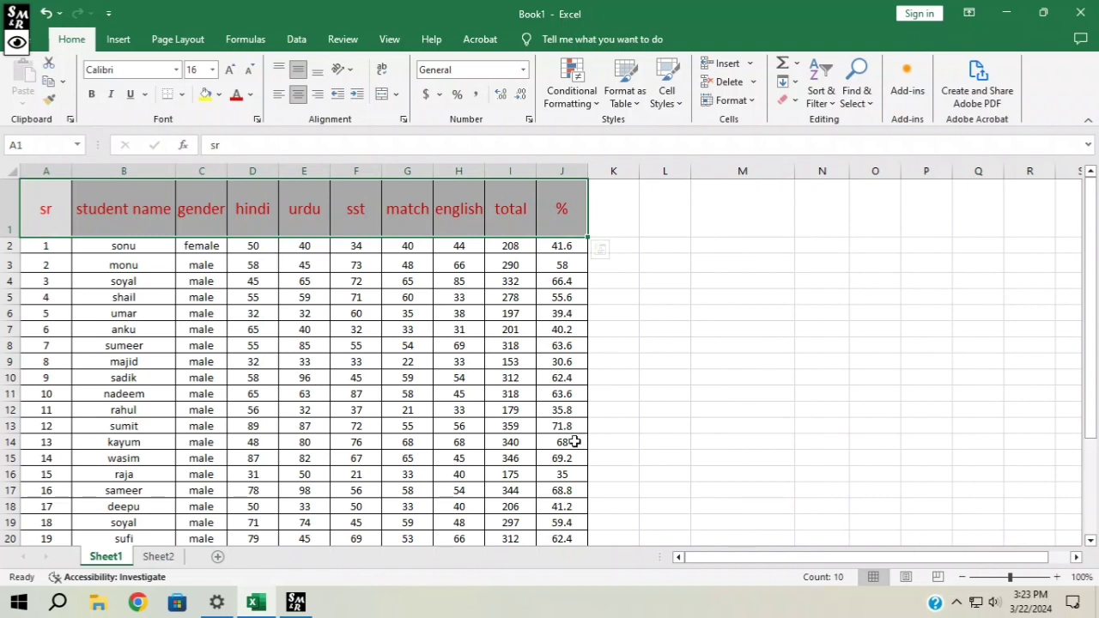
{"action": "left_click", "coordinate": [162, 558]}
{"action": "left_click", "coordinate": [204, 388]}
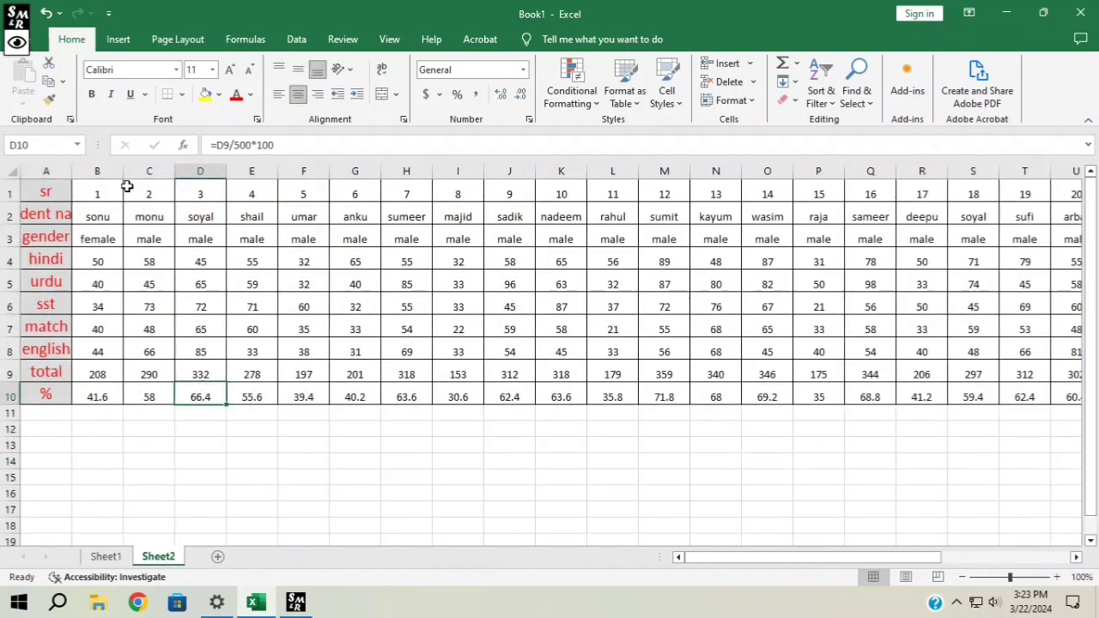
- Widen column A on Sheet2 so the "student name" heading fits completely
{"action": "left_click_drag", "start_coordinate": [66, 191], "coordinate": [62, 391]}
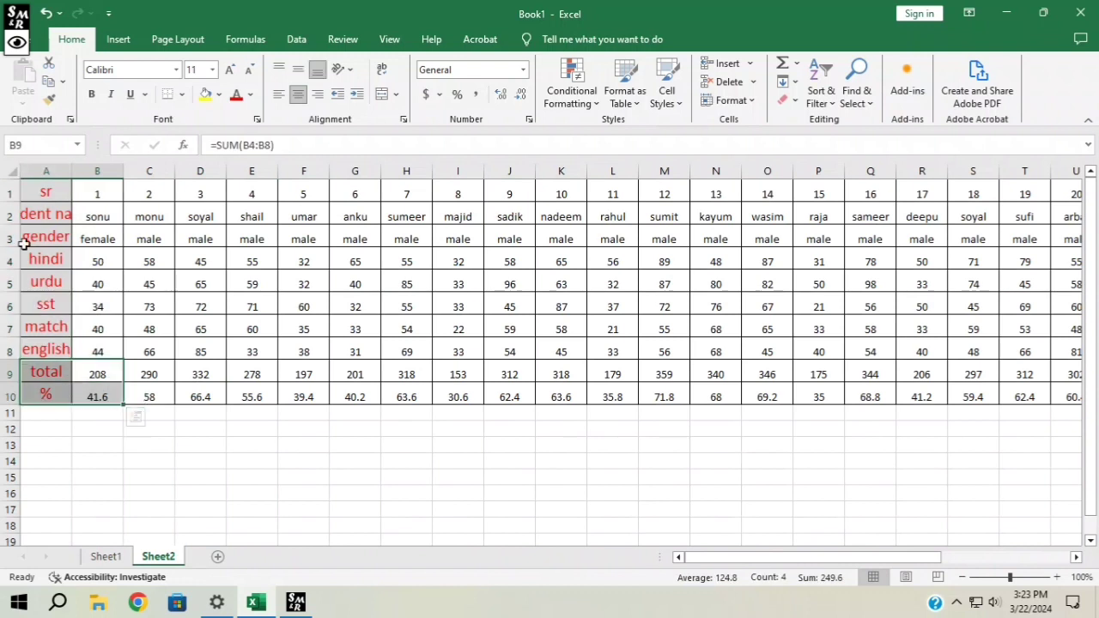
{"action": "left_click_drag", "start_coordinate": [72, 172], "coordinate": [87, 381]}
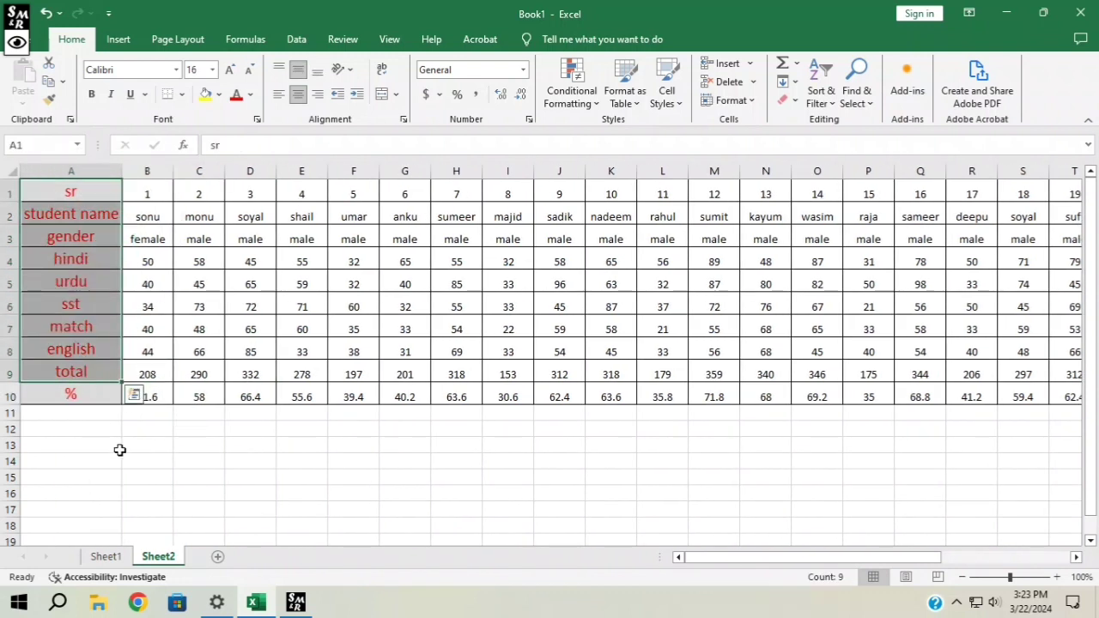
{"action": "left_click", "coordinate": [190, 447]}
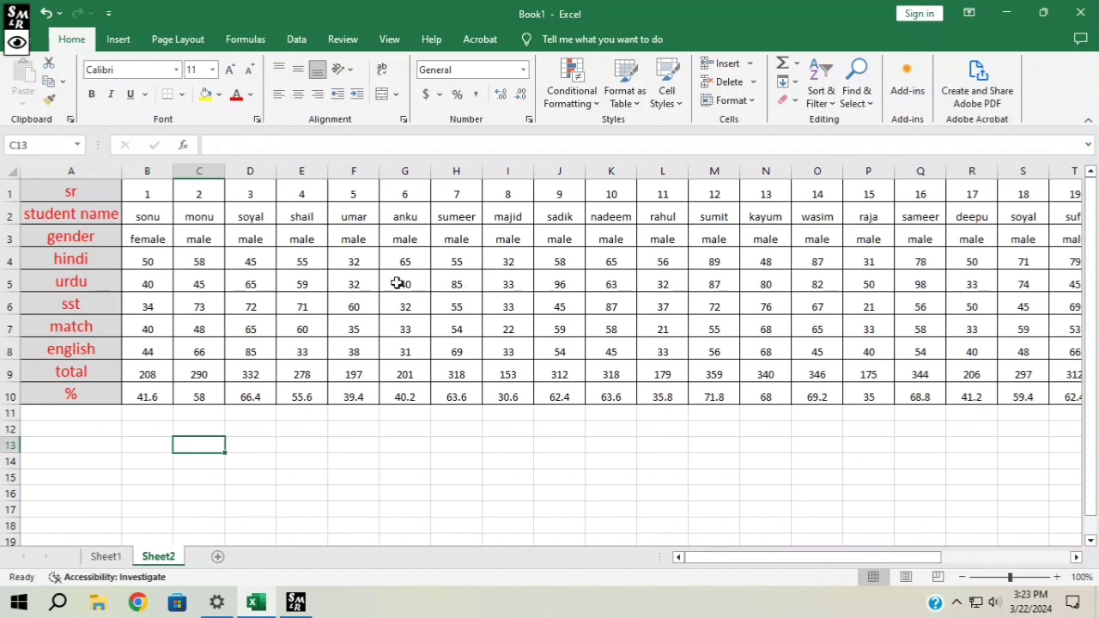
- Enter the title "how to apply hlookup formula in ms excel" in F13 and merge and center it across F13:K13
{"action": "left_click", "coordinate": [367, 441]}
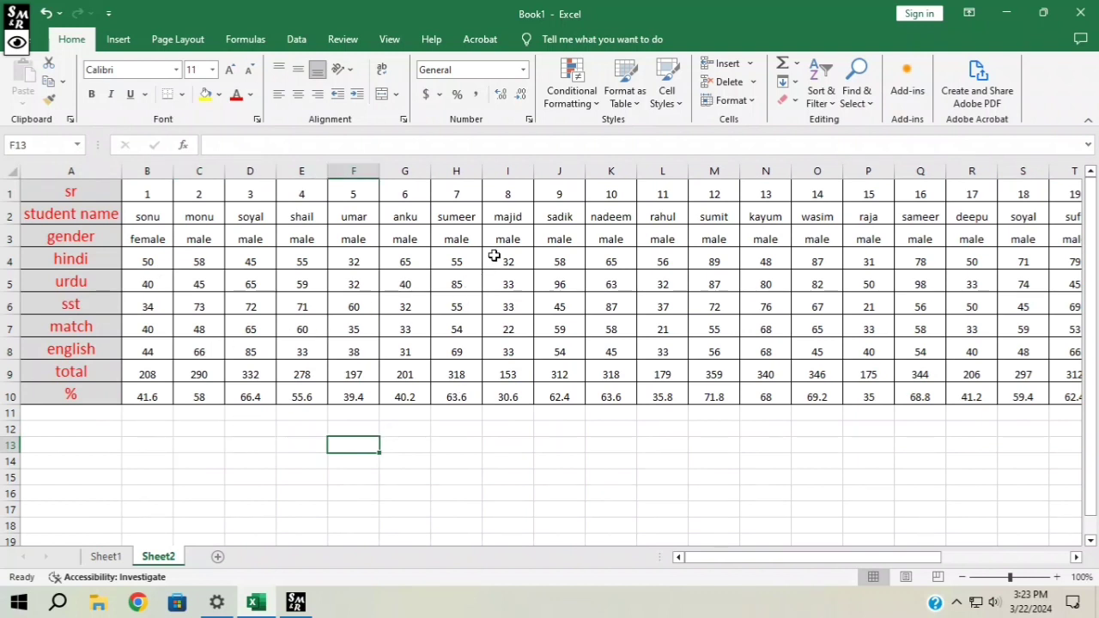
{"action": "type", "text": "hoe"}
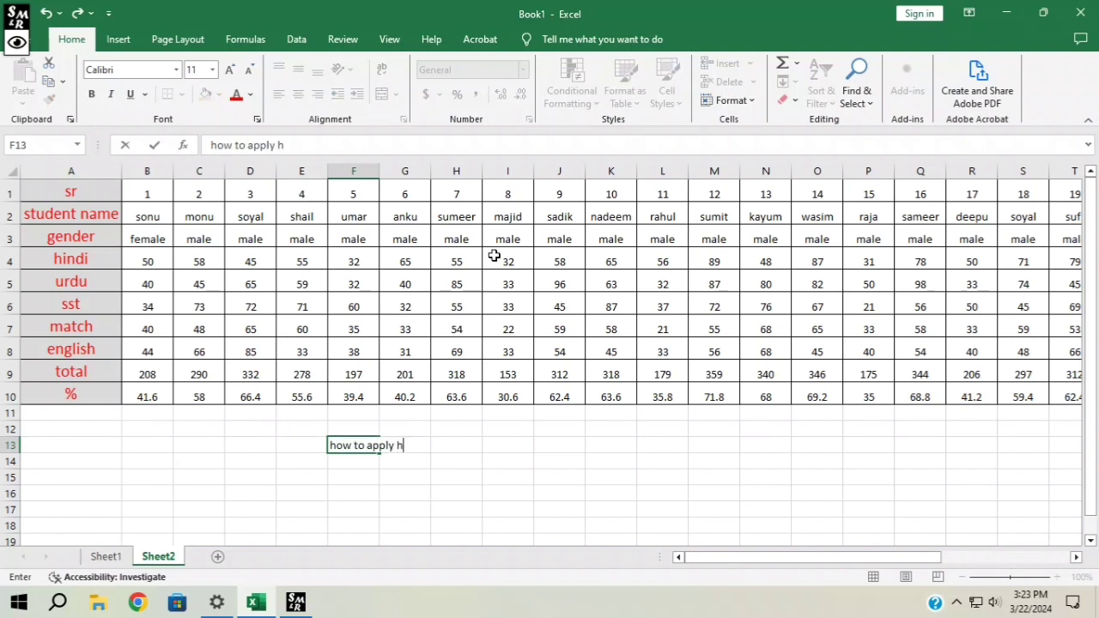
{"action": "type", "text": "to apply hlookup for"}
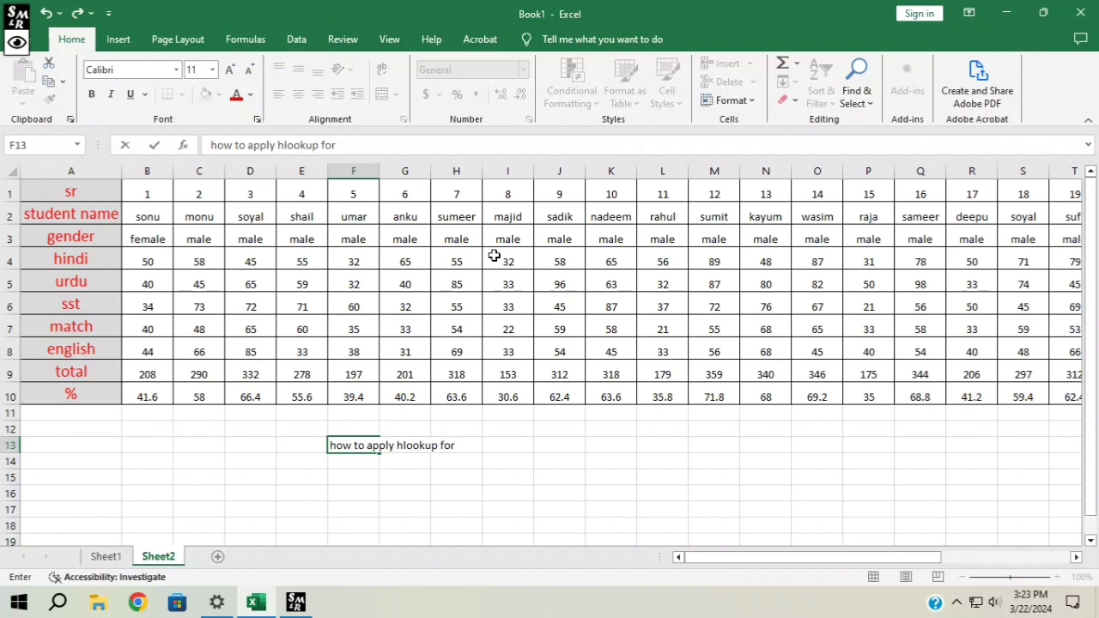
{"action": "type", "text": "mula in ms exc"}
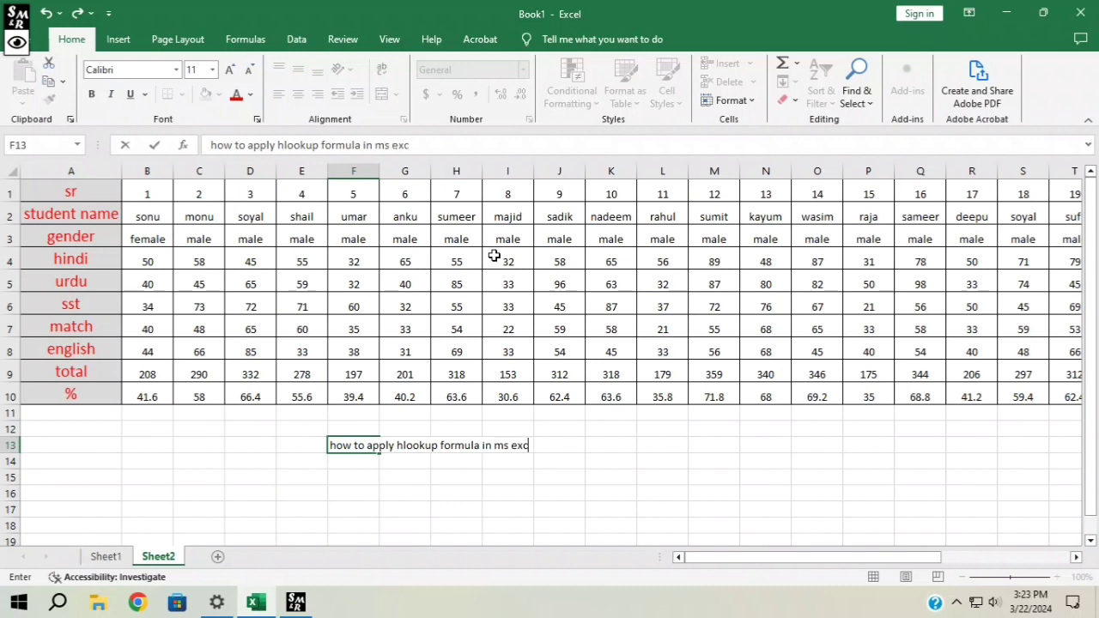
{"action": "type", "text": "el"}
{"action": "key", "text": "Return"}
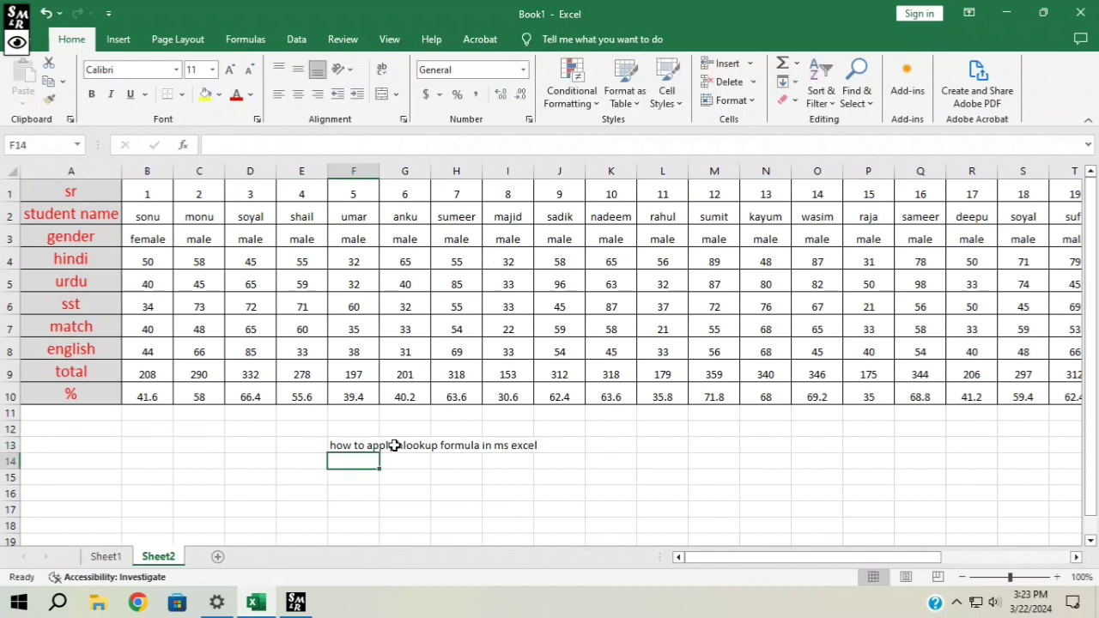
{"action": "left_click_drag", "start_coordinate": [361, 448], "coordinate": [622, 444]}
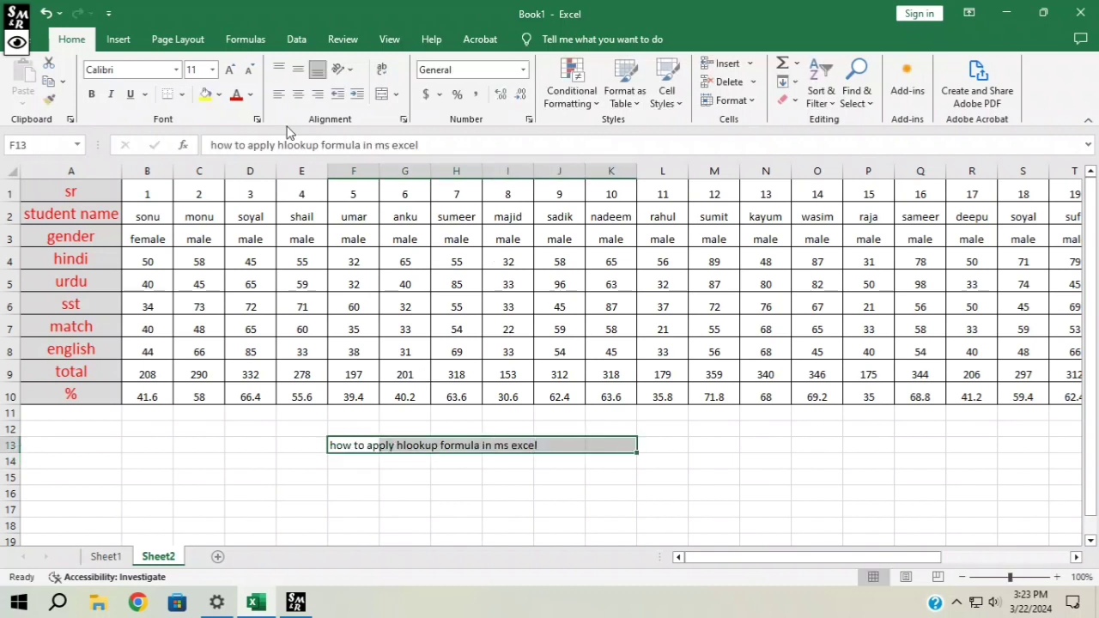
{"action": "left_click", "coordinate": [381, 95]}
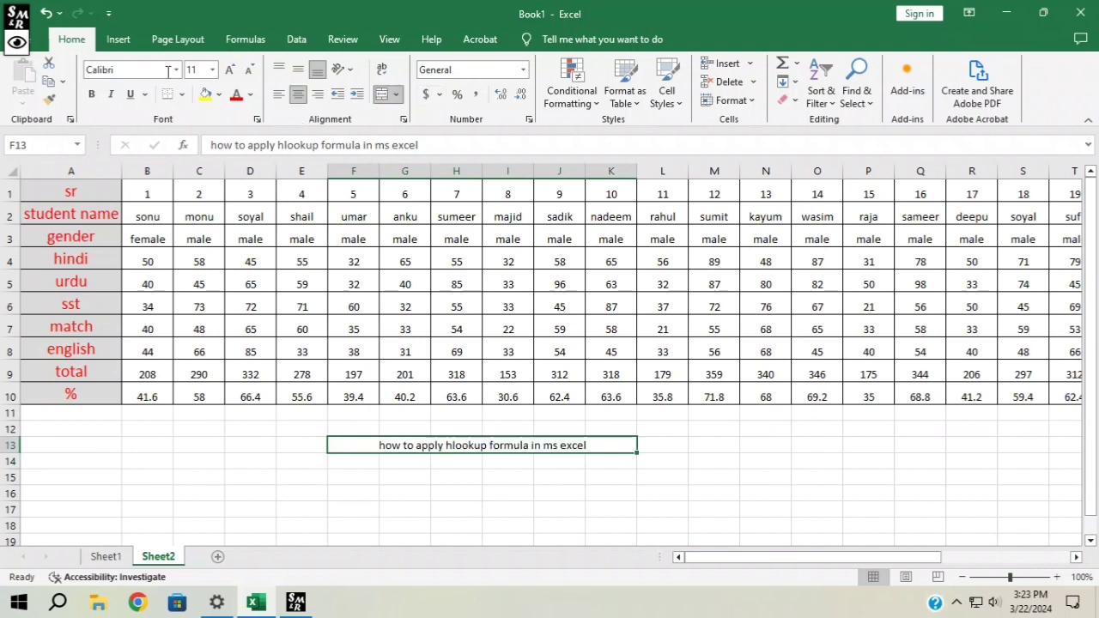
- Set the merged title's font size to 16 and its font color to red
{"action": "left_click", "coordinate": [229, 69]}
{"action": "left_click", "coordinate": [229, 69]}
{"action": "left_click", "coordinate": [229, 69]}
{"action": "left_click", "coordinate": [229, 69]}
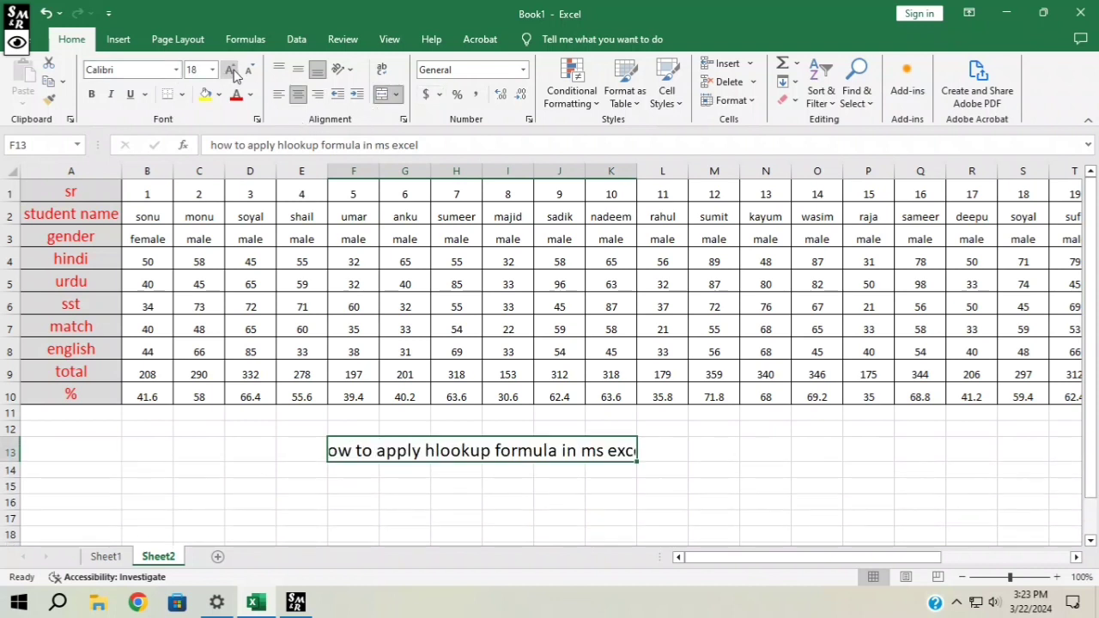
{"action": "left_click", "coordinate": [248, 70]}
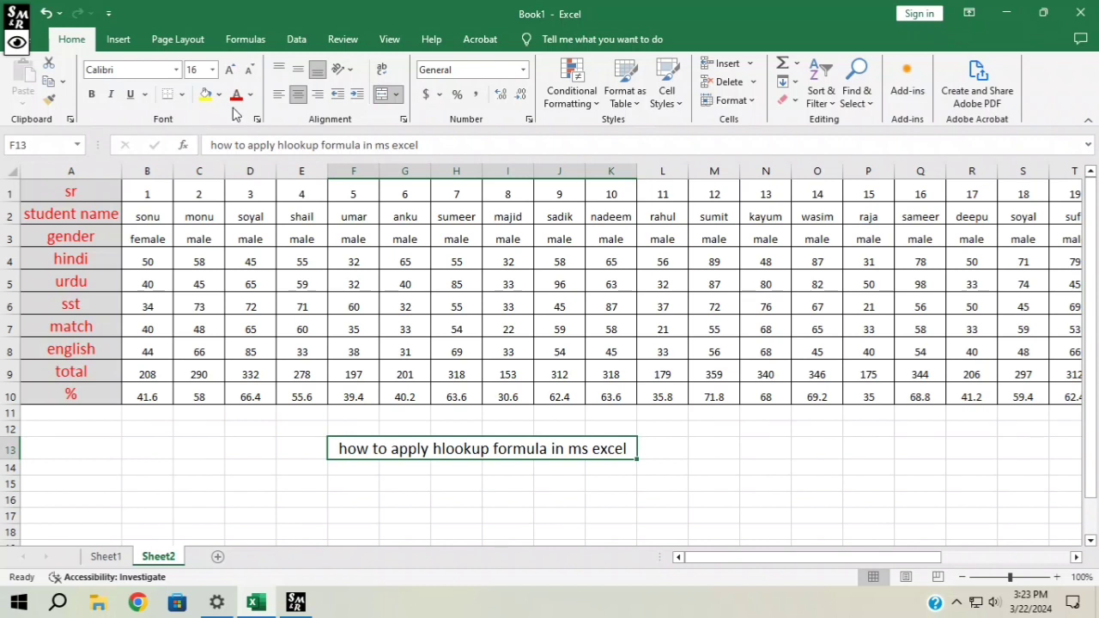
{"action": "left_click", "coordinate": [236, 94]}
{"action": "left_click", "coordinate": [536, 470]}
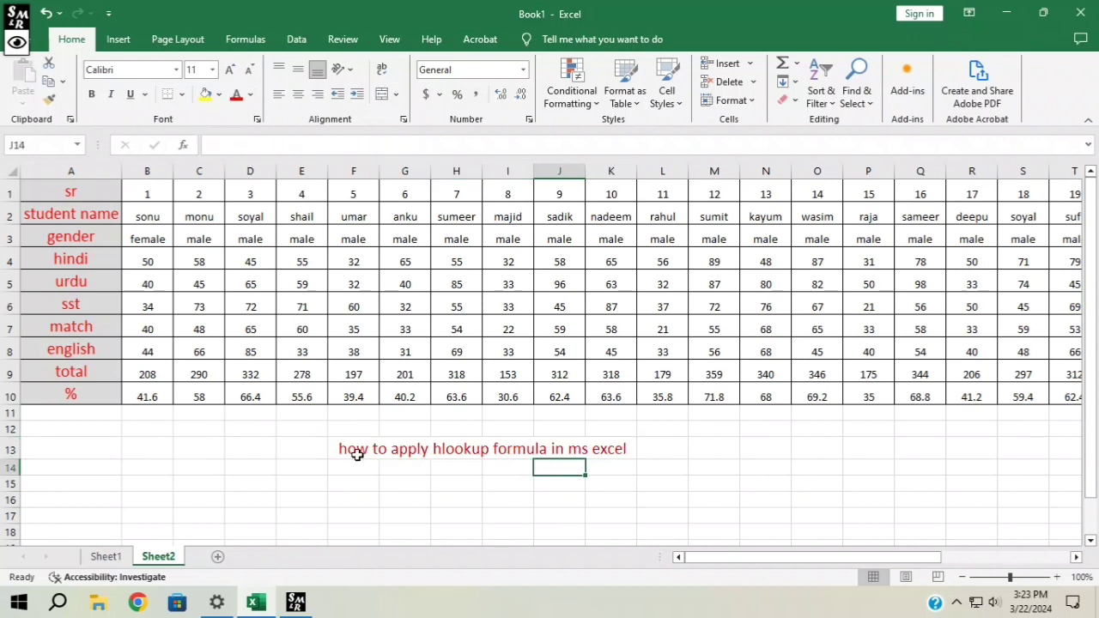
- Apply all borders to the merged title "how to apply hlookup formula in ms excel" in row 13
{"action": "left_click", "coordinate": [357, 453]}
{"action": "left_click", "coordinate": [178, 94]}
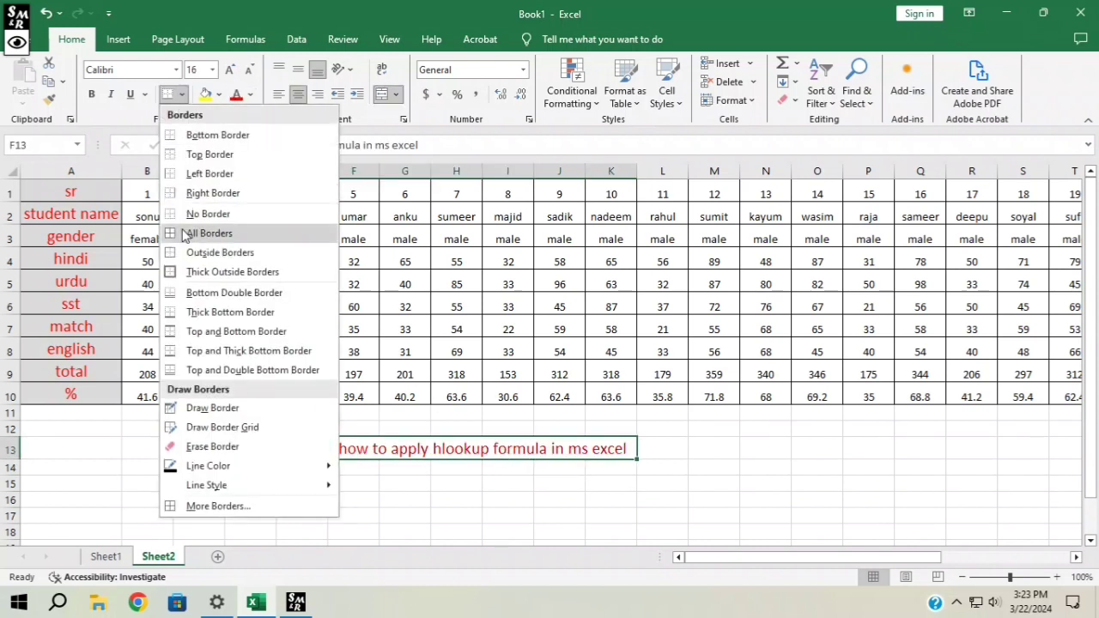
{"action": "left_click", "coordinate": [191, 232]}
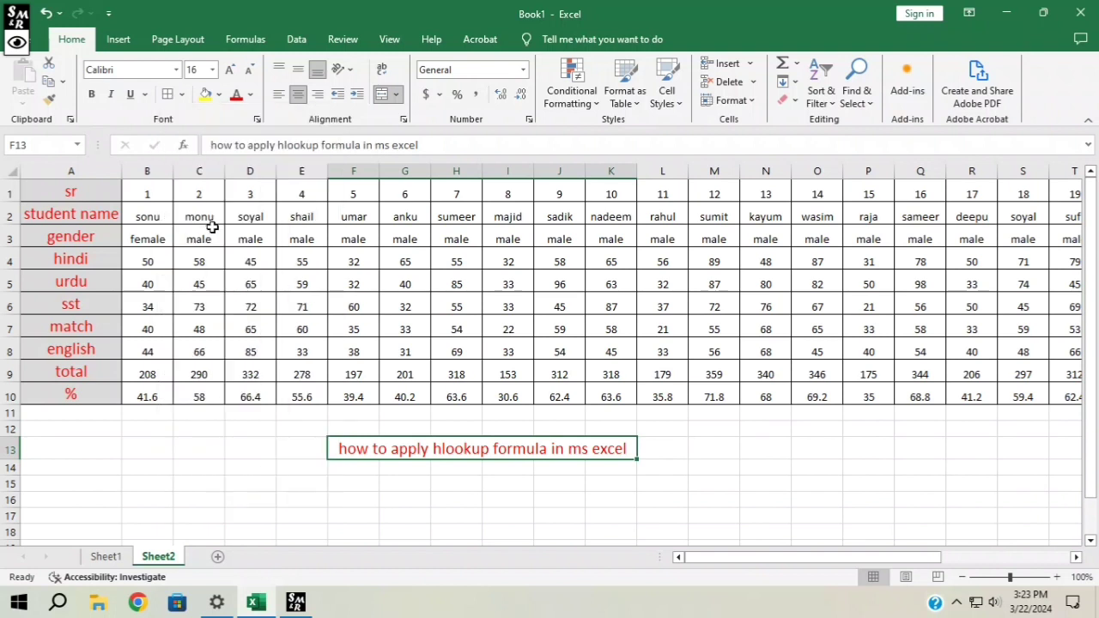
{"action": "left_click", "coordinate": [662, 464]}
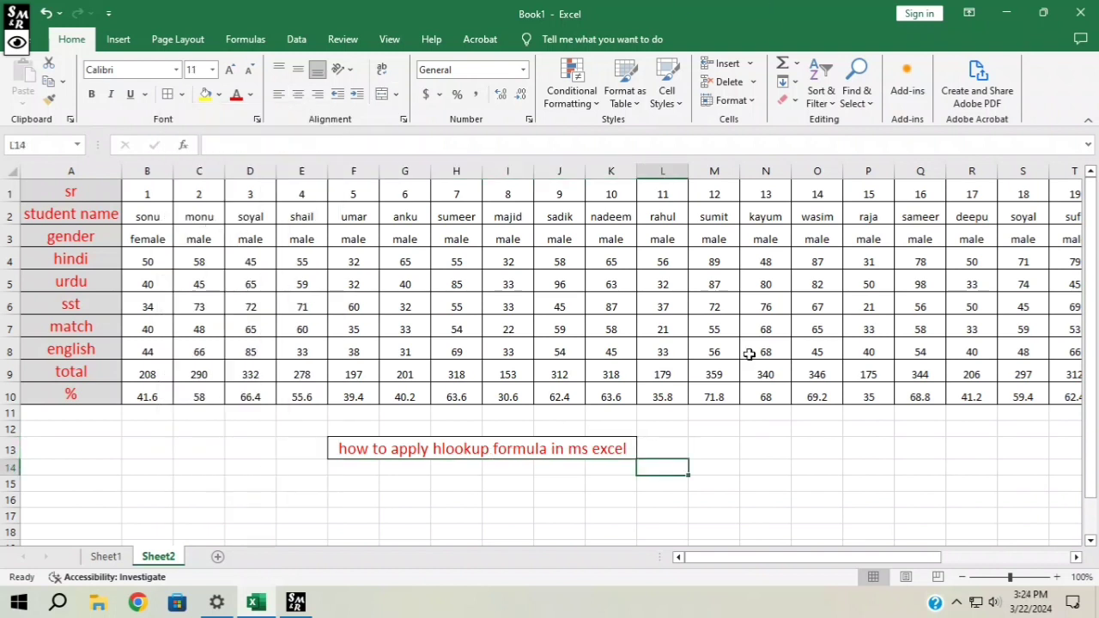
- Copy the column of headings from A1:A10 and paste it below the title, starting at E15
{"action": "scroll", "coordinate": [368, 337], "scroll_direction": "down", "scroll_amount": 2}
{"action": "scroll", "coordinate": [369, 338], "scroll_direction": "up", "scroll_amount": 2}
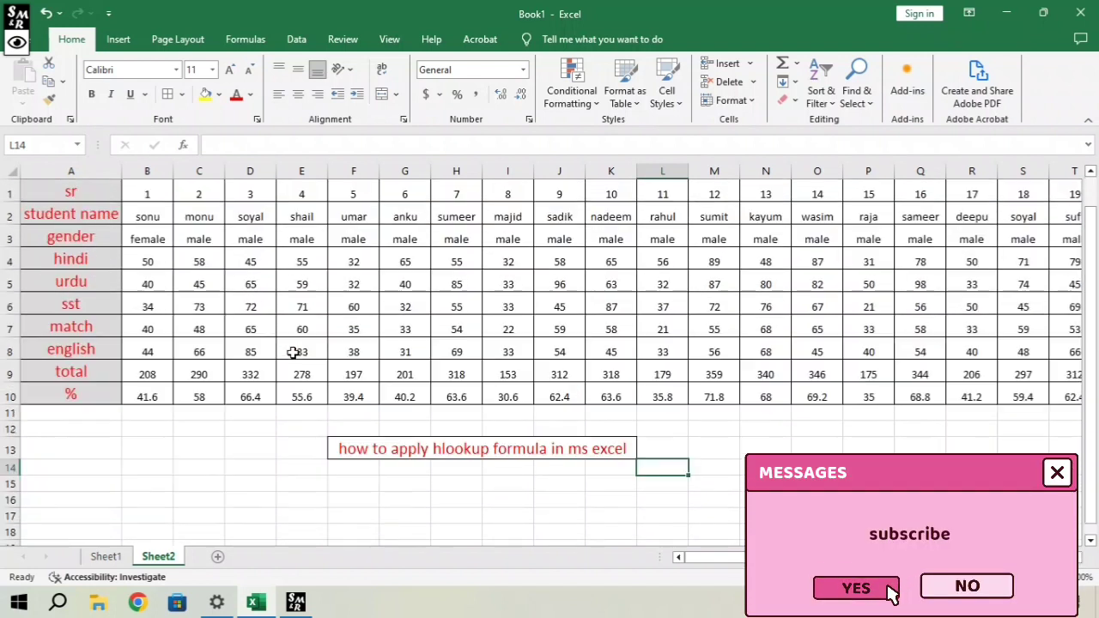
{"action": "left_click_drag", "start_coordinate": [81, 191], "coordinate": [54, 398]}
{"action": "key", "text": "ctrl+c"}
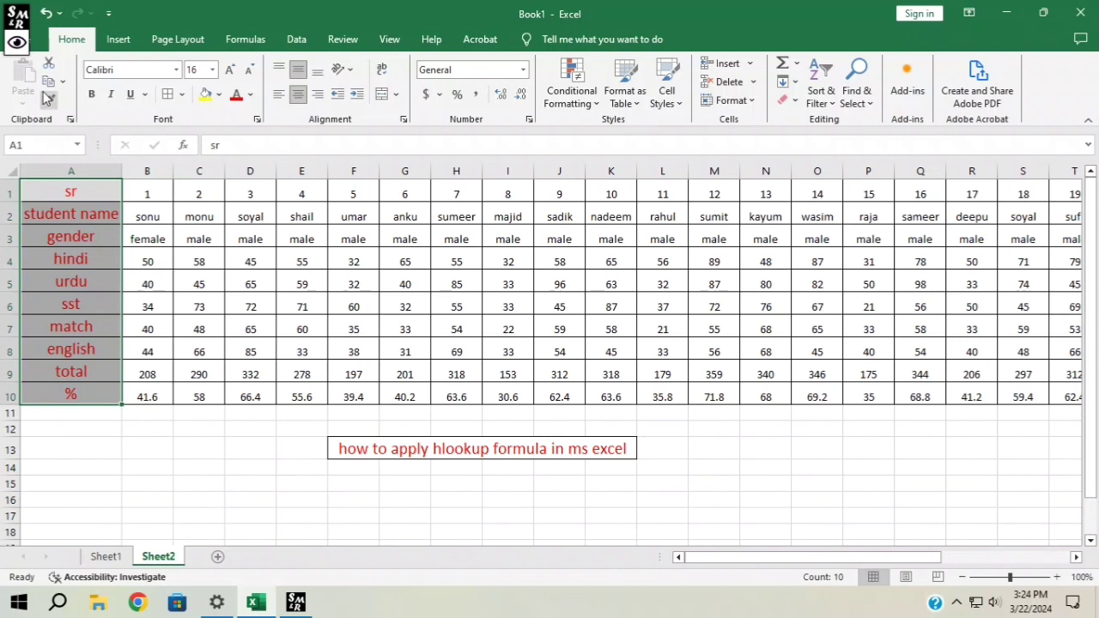
{"action": "left_click", "coordinate": [47, 82]}
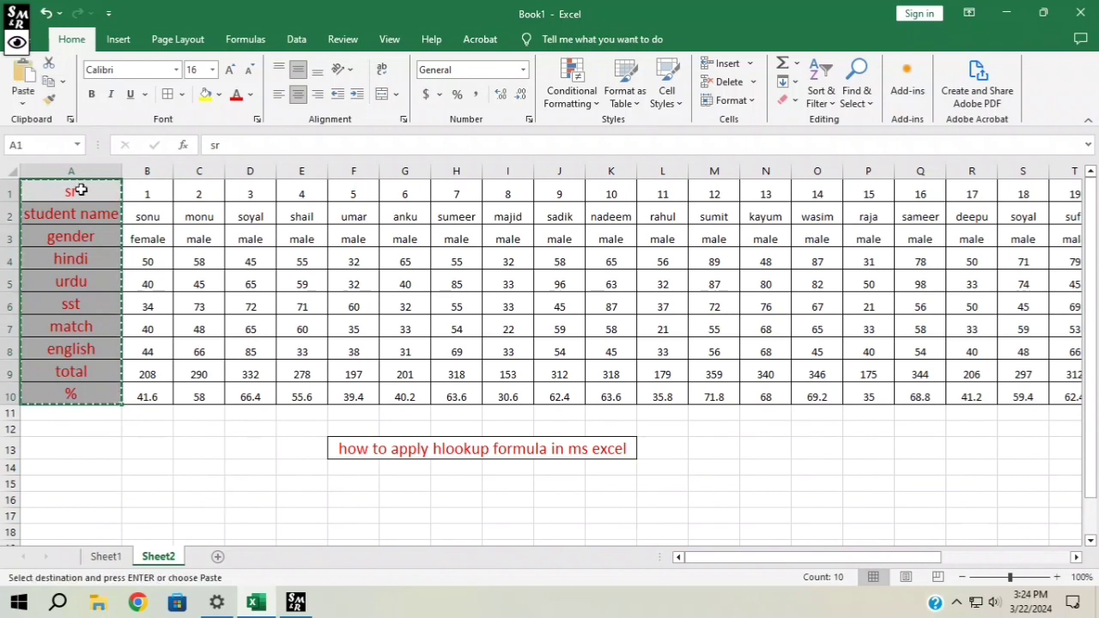
{"action": "scroll", "coordinate": [193, 227], "scroll_direction": "down", "scroll_amount": 1}
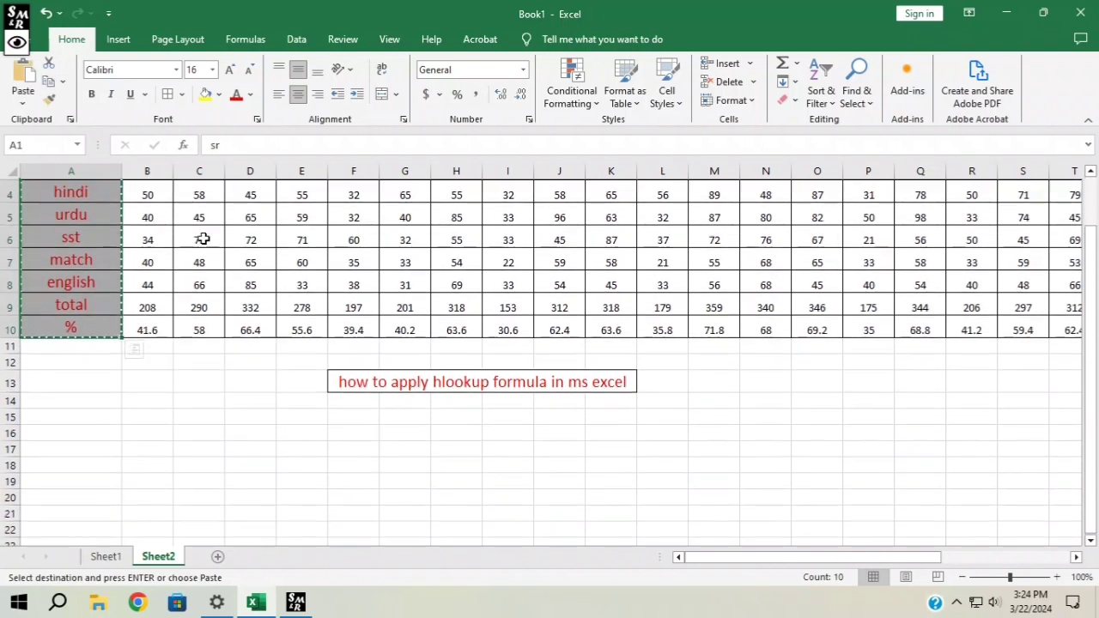
{"action": "left_click", "coordinate": [305, 419]}
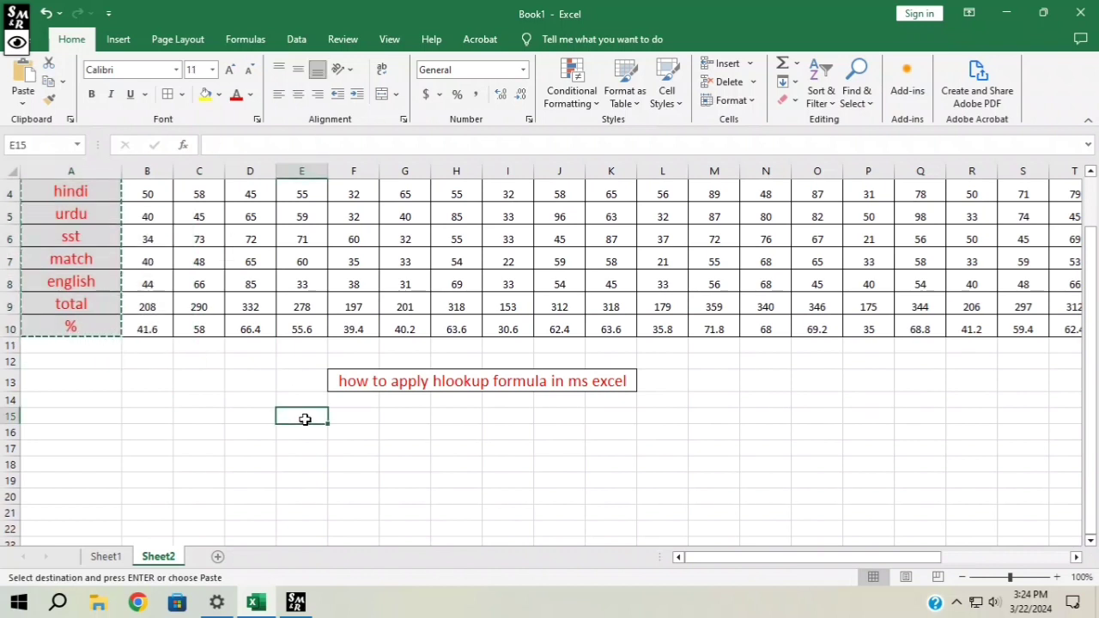
{"action": "left_click", "coordinate": [23, 75]}
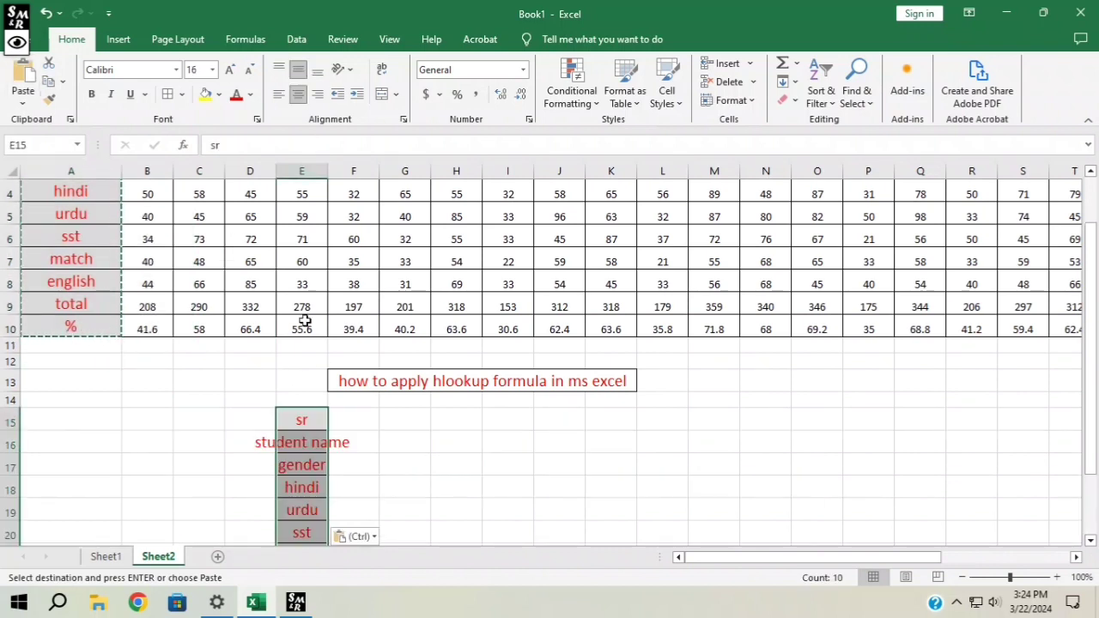
- Widen column E so the pasted "student name" heading fits completely
{"action": "left_click_drag", "start_coordinate": [329, 167], "coordinate": [393, 173]}
{"action": "left_click", "coordinate": [415, 436]}
{"action": "left_click", "coordinate": [422, 416]}
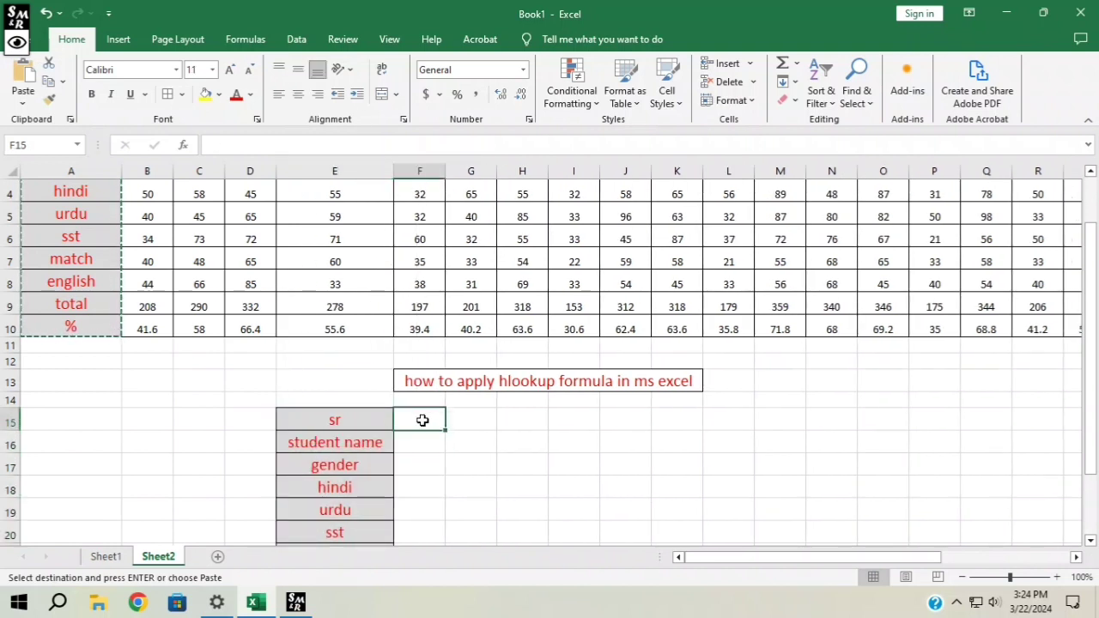
- Start an HLOOKUP formula in F16 beside "student name", with F15 as the lookup value
{"action": "left_click", "coordinate": [412, 443]}
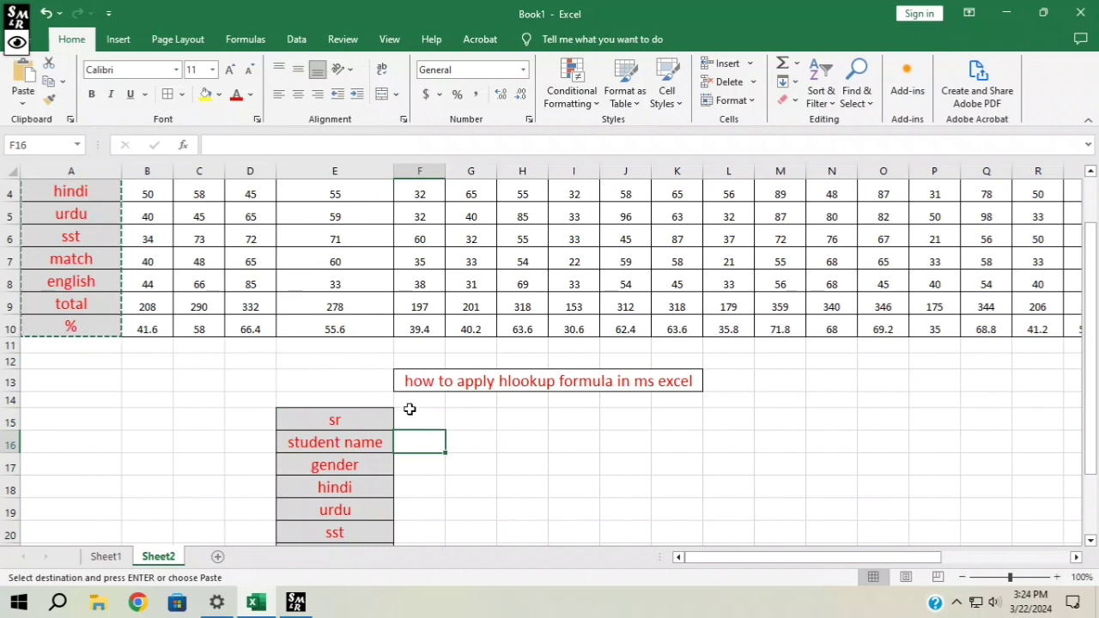
{"action": "type", "text": "="}
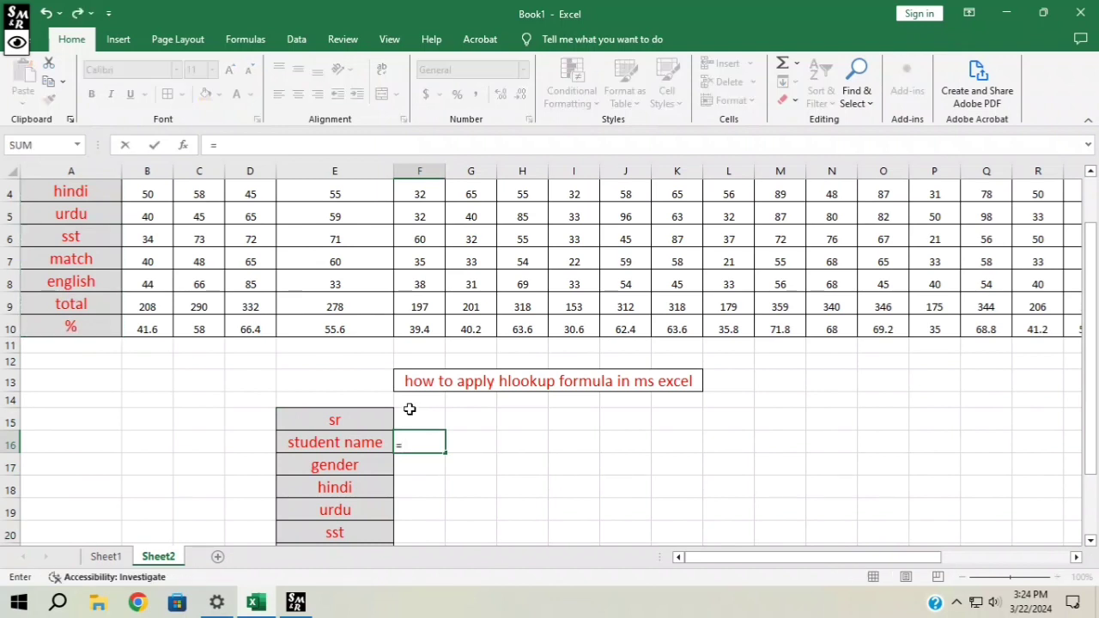
{"action": "type", "text": "hlookup"}
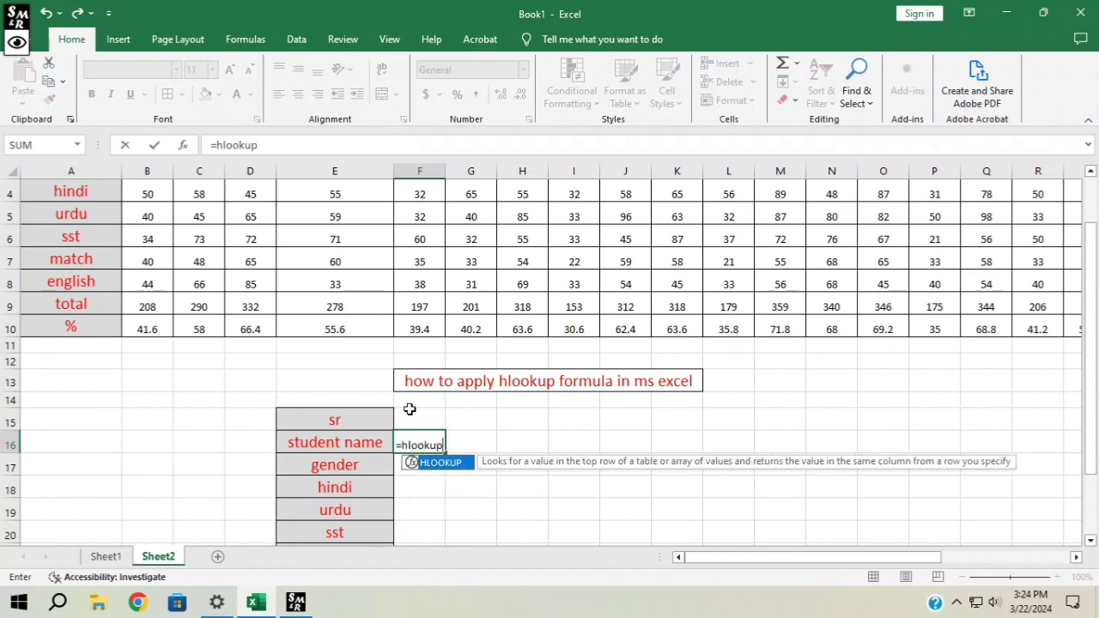
{"action": "right_click", "coordinate": [410, 413]}
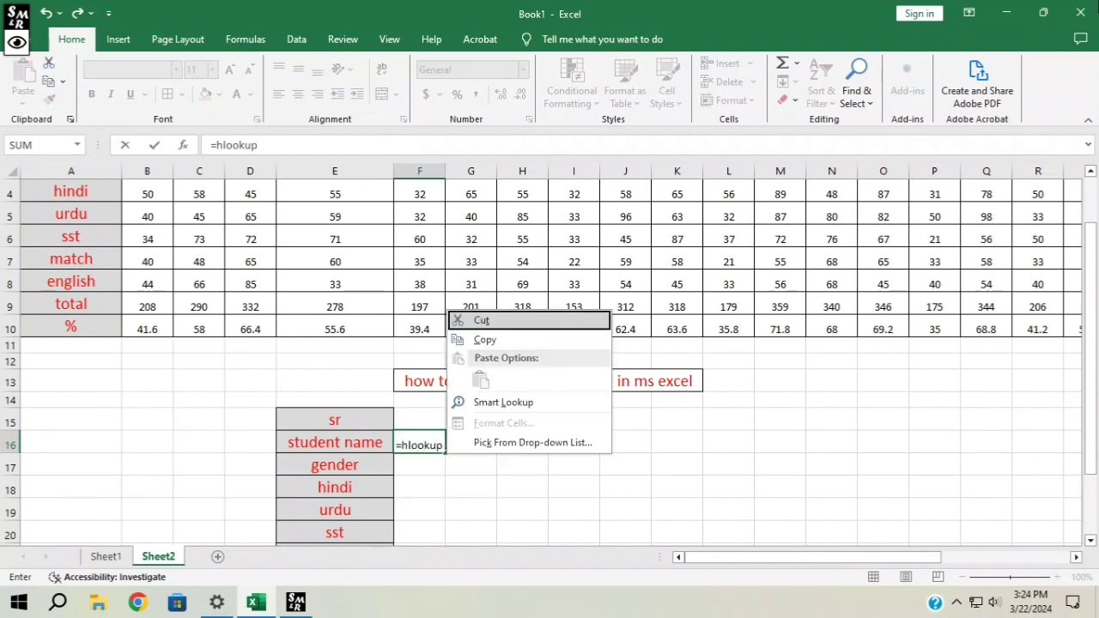
{"action": "left_click", "coordinate": [441, 449]}
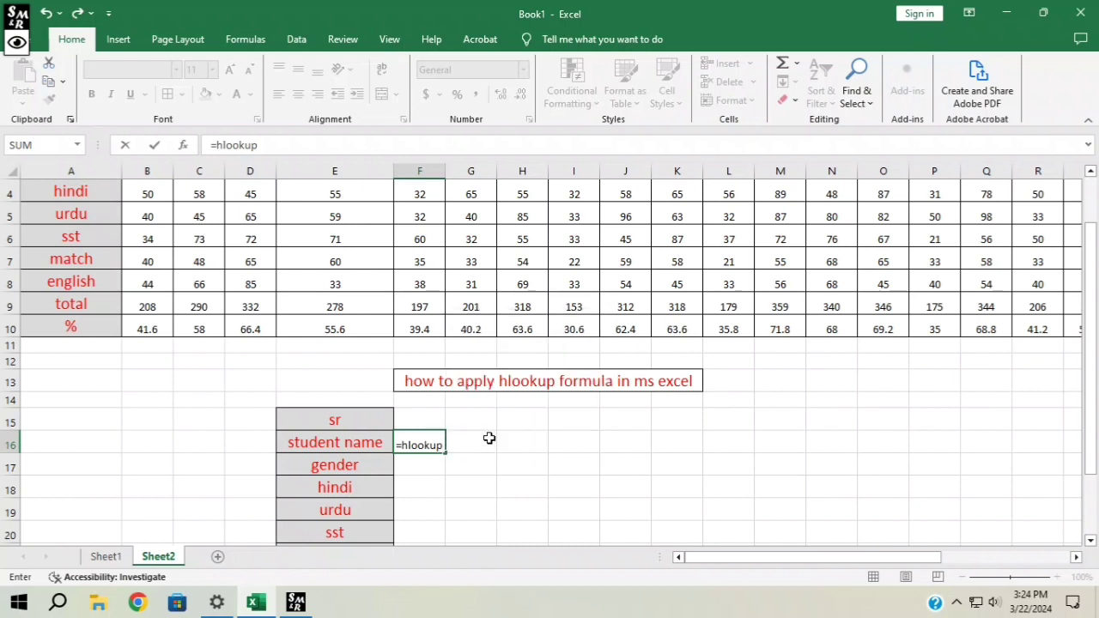
{"action": "type", "text": "("}
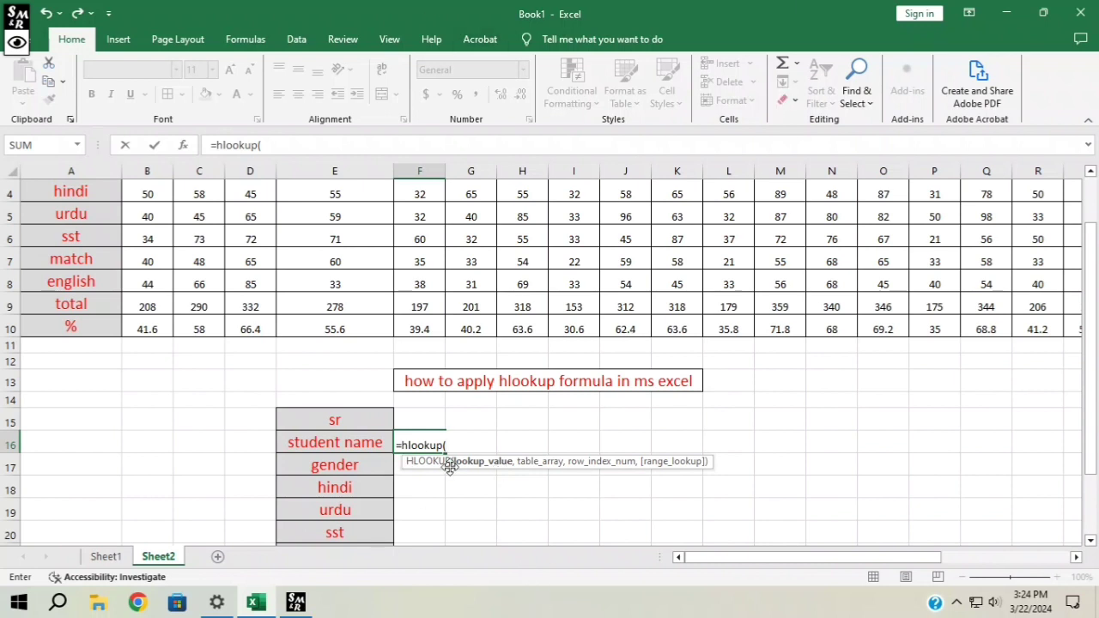
{"action": "left_click", "coordinate": [427, 417]}
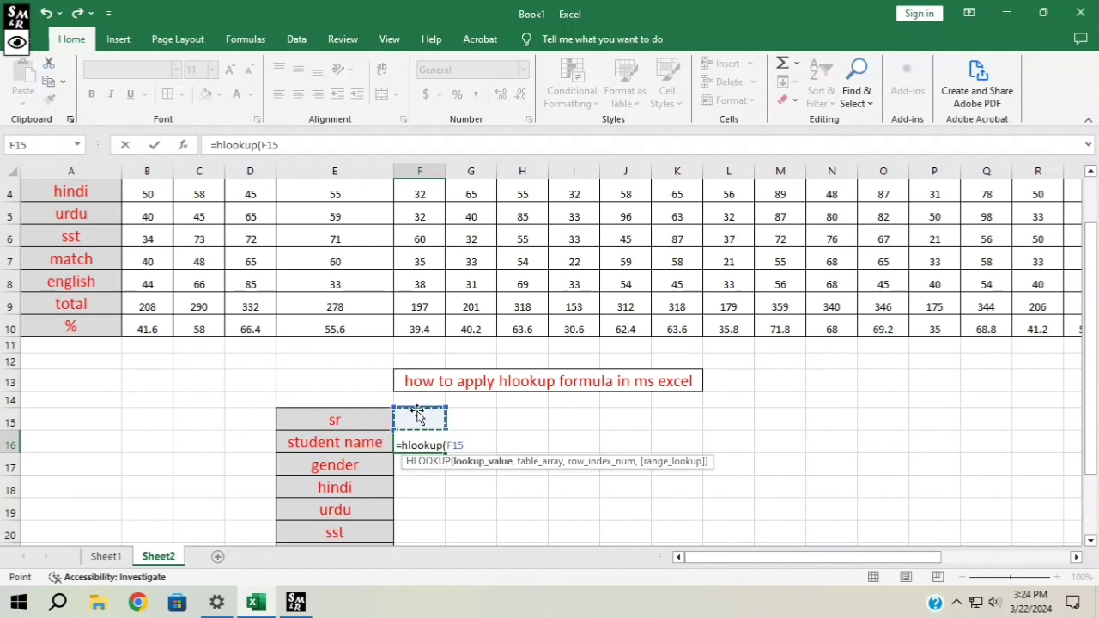
{"action": "type", "text": ","}
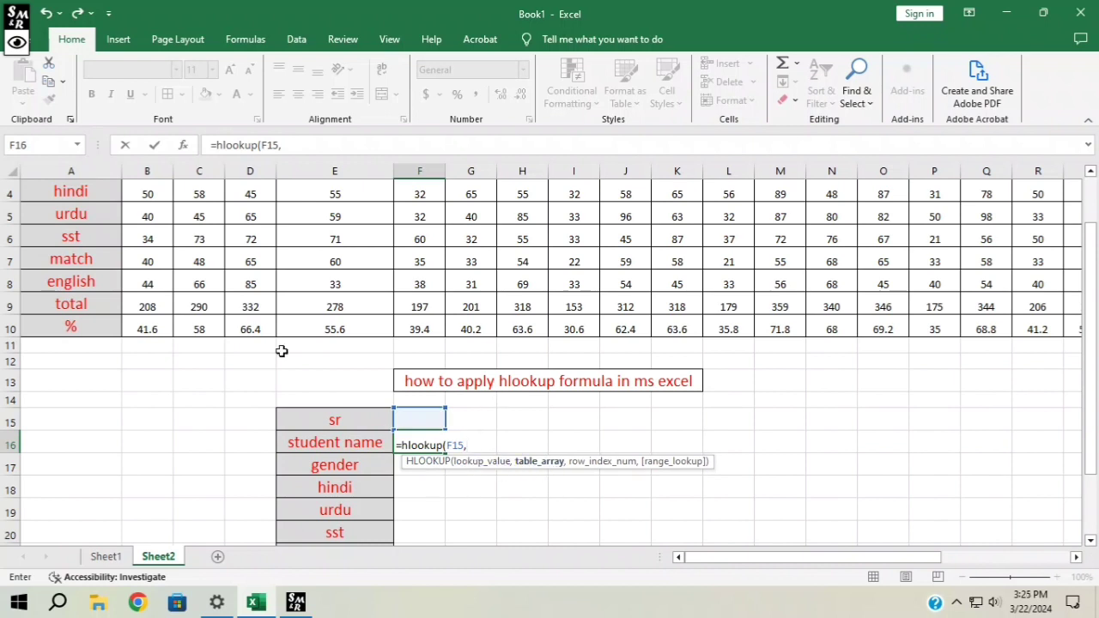
- Add the whole transposed marks table, A1:AD10, as the formula's table array
{"action": "scroll", "coordinate": [45, 190], "scroll_direction": "up", "scroll_amount": 1}
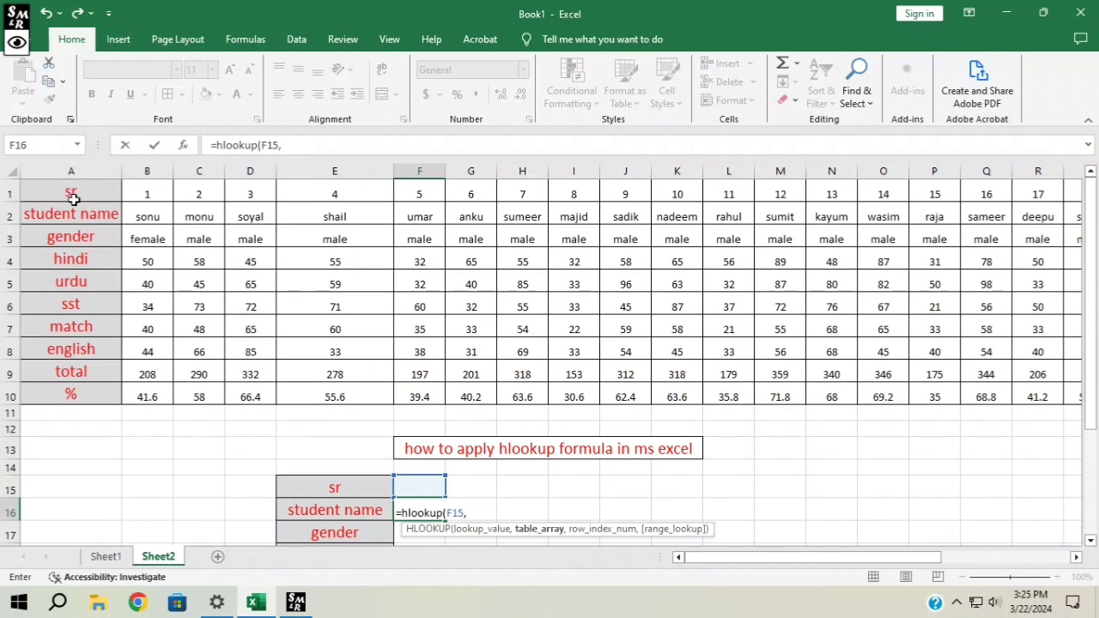
{"action": "left_click_drag", "start_coordinate": [73, 196], "coordinate": [1000, 402]}
{"action": "scroll", "coordinate": [292, 418], "scroll_direction": "down", "scroll_amount": 3}
{"action": "scroll", "coordinate": [817, 555], "scroll_direction": "up", "scroll_amount": 3}
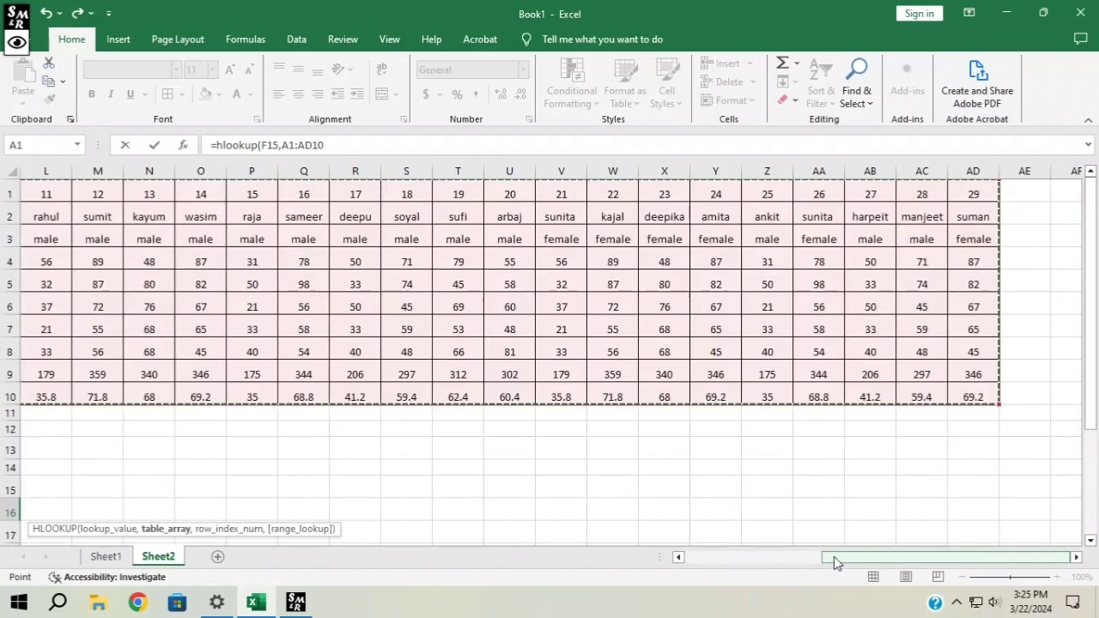
{"action": "left_click_drag", "start_coordinate": [834, 557], "coordinate": [395, 545]}
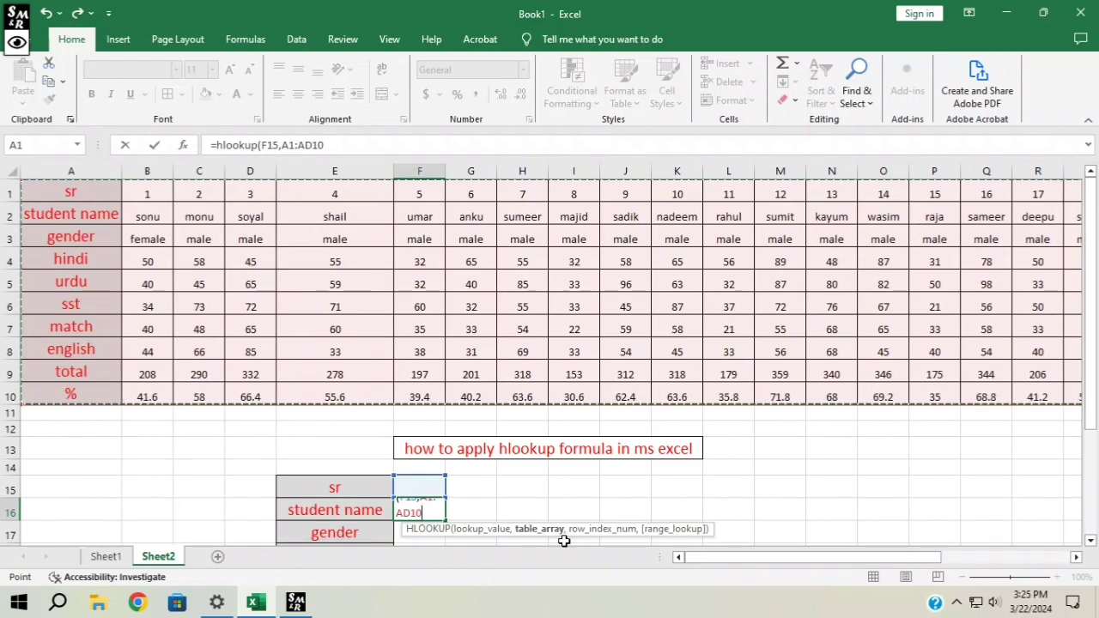
{"action": "type", "text": ","}
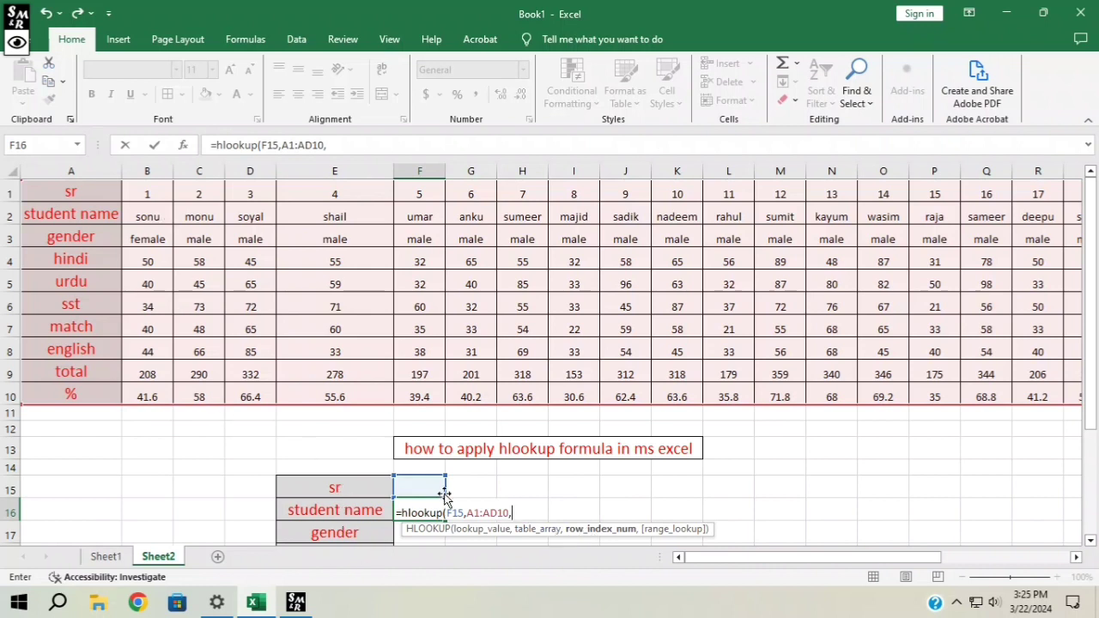
- Complete the HLOOKUP arguments with rows(E15:E16) as the row index and 0 for an exact match
{"action": "type", "text": "rows("}
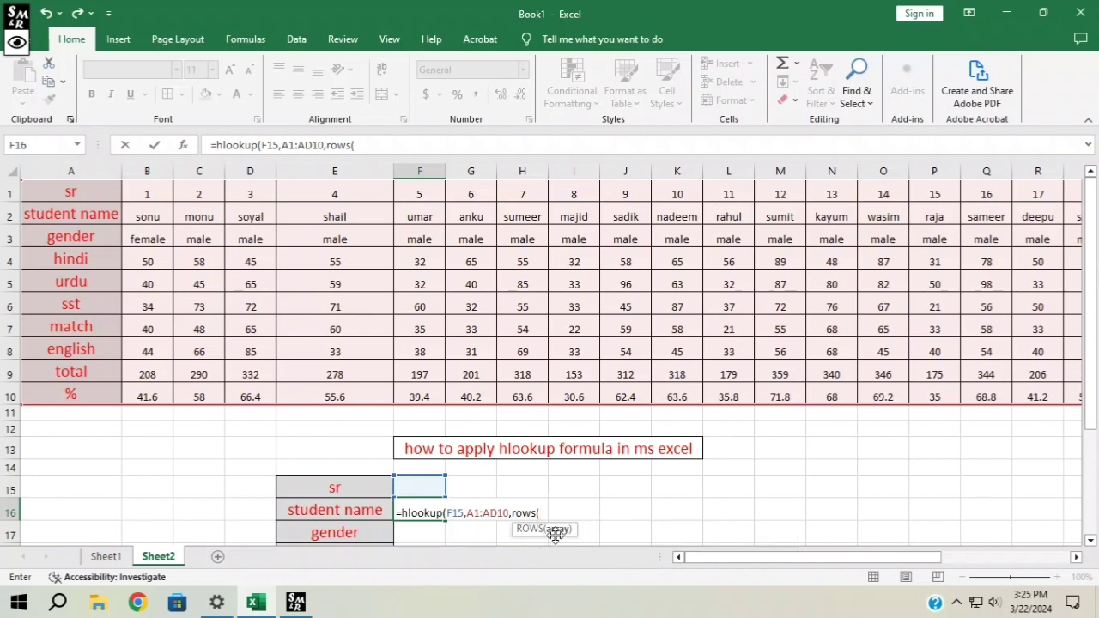
{"action": "left_click_drag", "start_coordinate": [342, 485], "coordinate": [343, 508]}
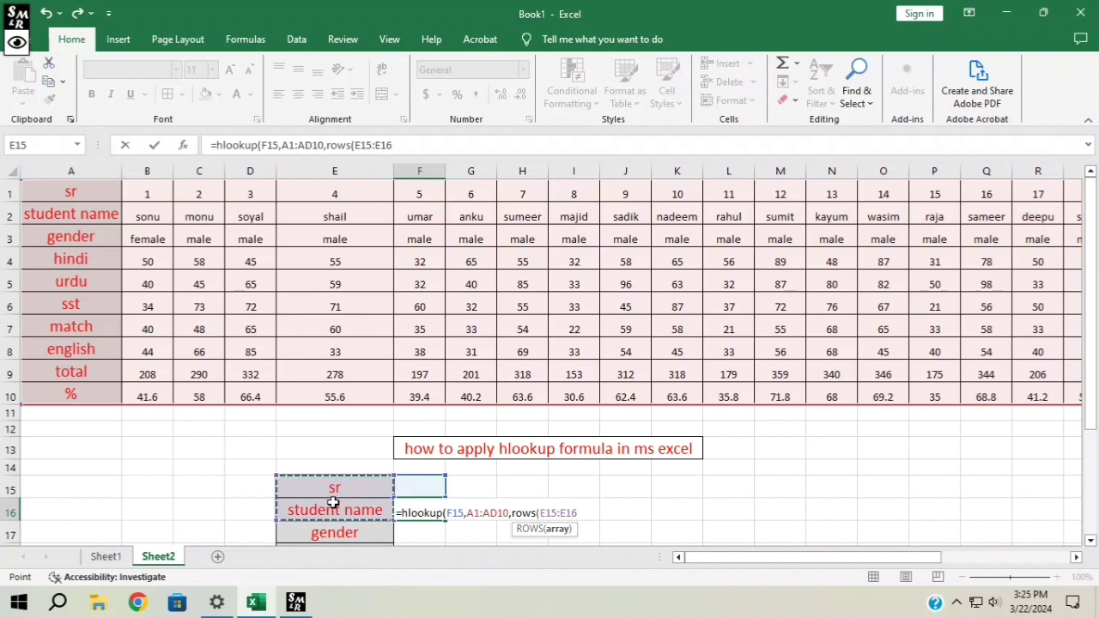
{"action": "type", "text": ")"}
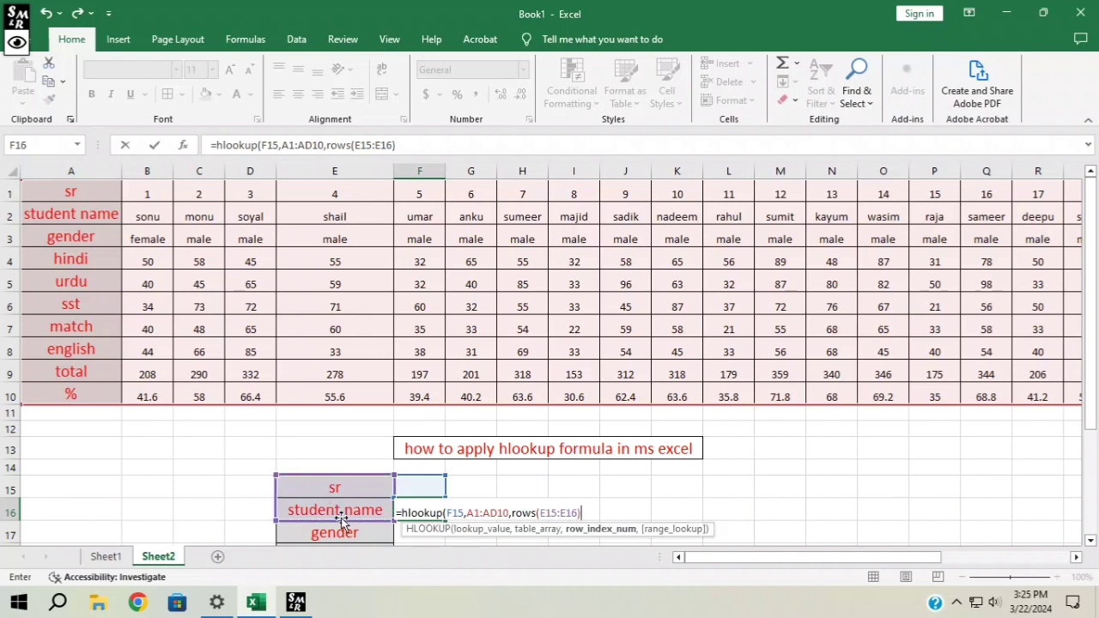
{"action": "type", "text": ","}
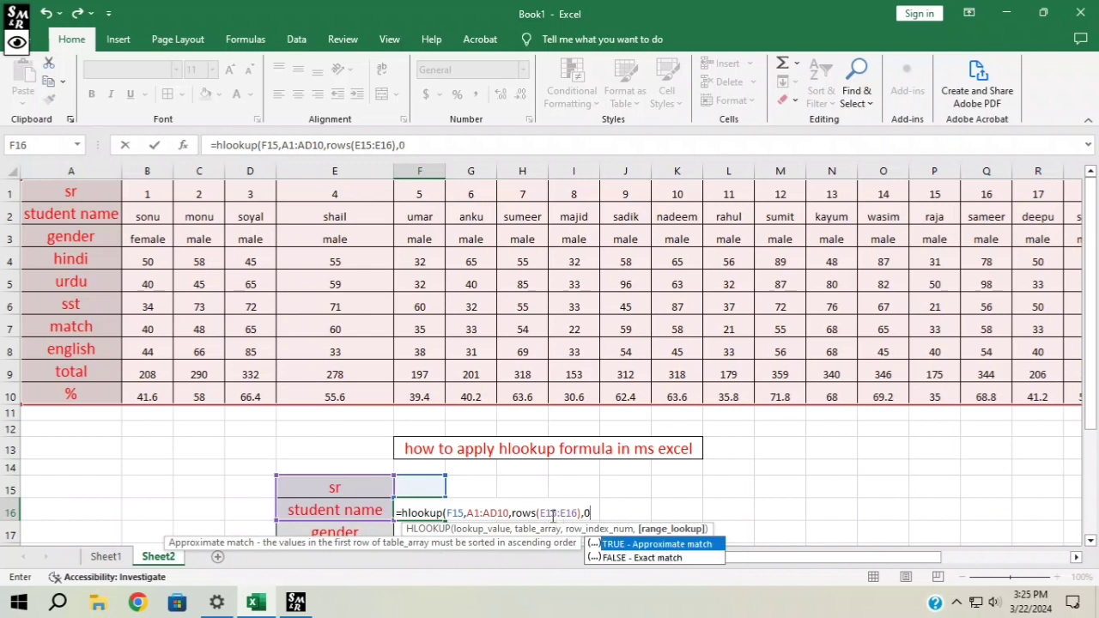
{"action": "type", "text": "0)"}
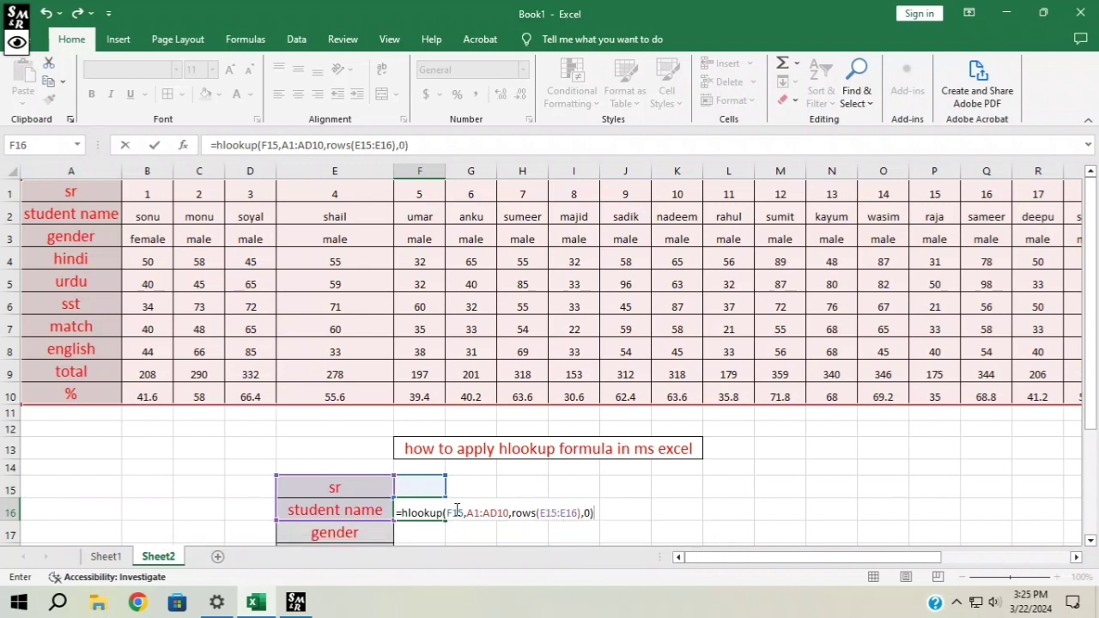
- Make F15, A1:AD10 and the E15 start of the ROWS range absolute, and enter the formula
{"action": "left_click_drag", "start_coordinate": [463, 513], "coordinate": [510, 512]}
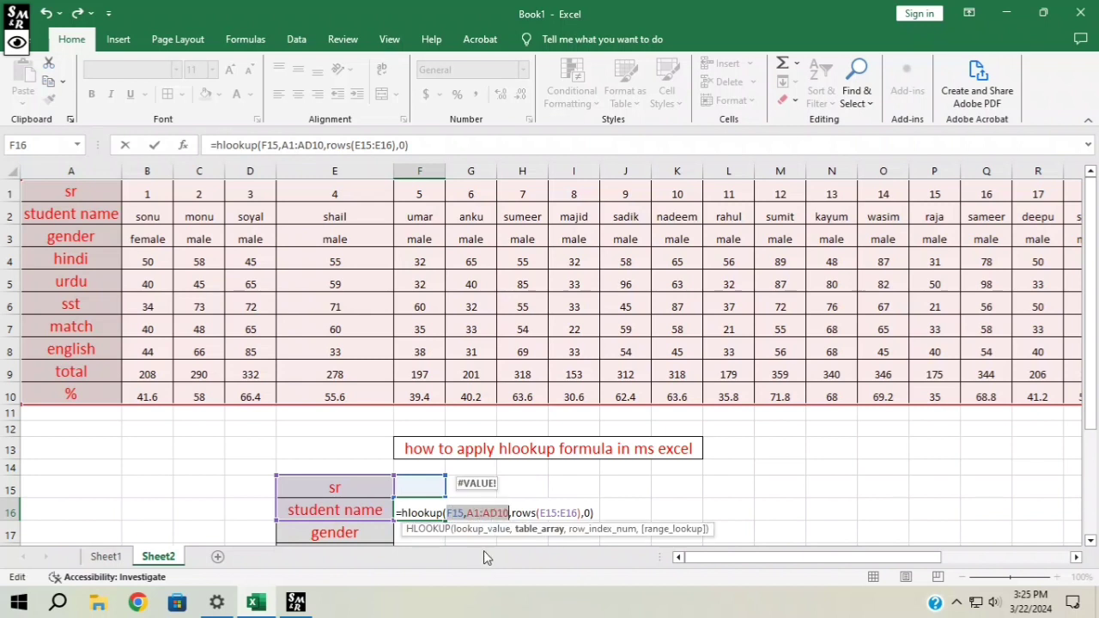
{"action": "key", "text": "F4"}
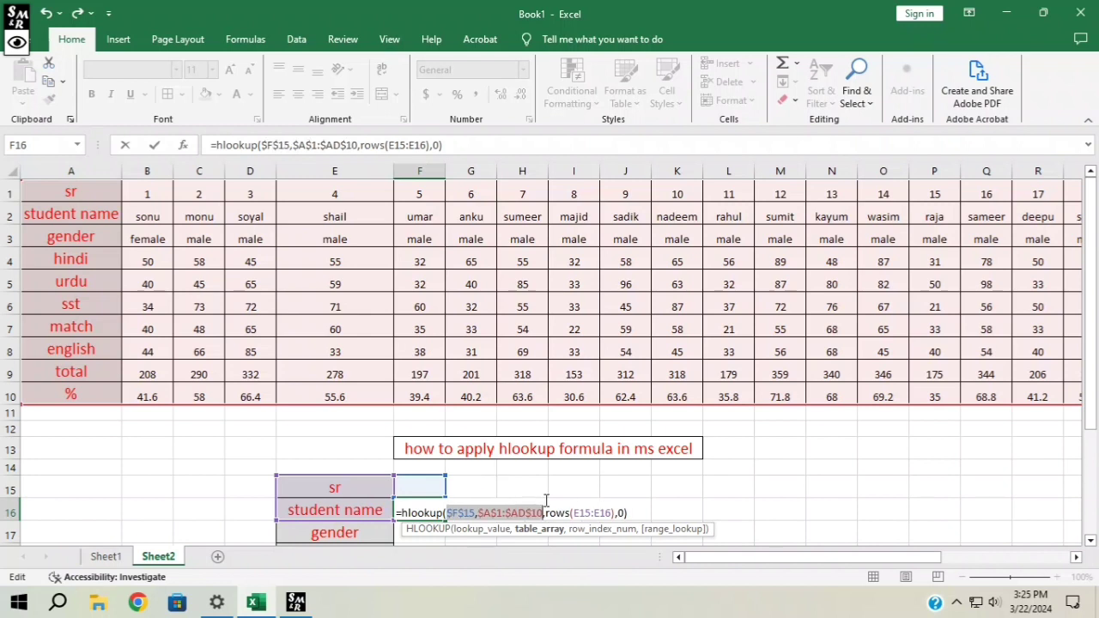
{"action": "left_click_drag", "start_coordinate": [574, 513], "coordinate": [590, 513]}
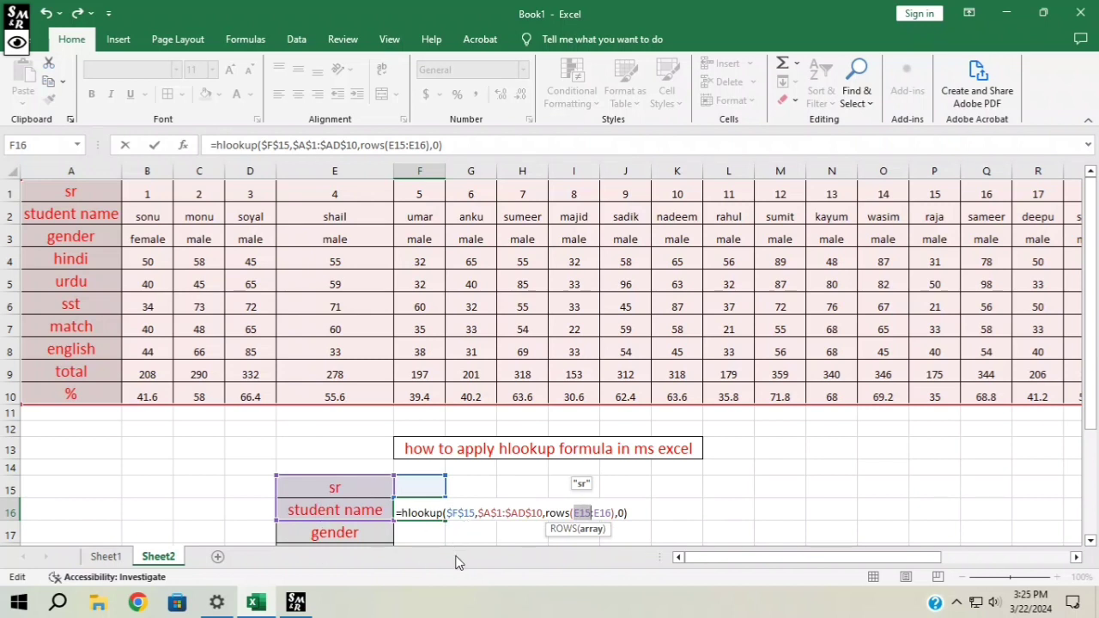
{"action": "key", "text": "F4"}
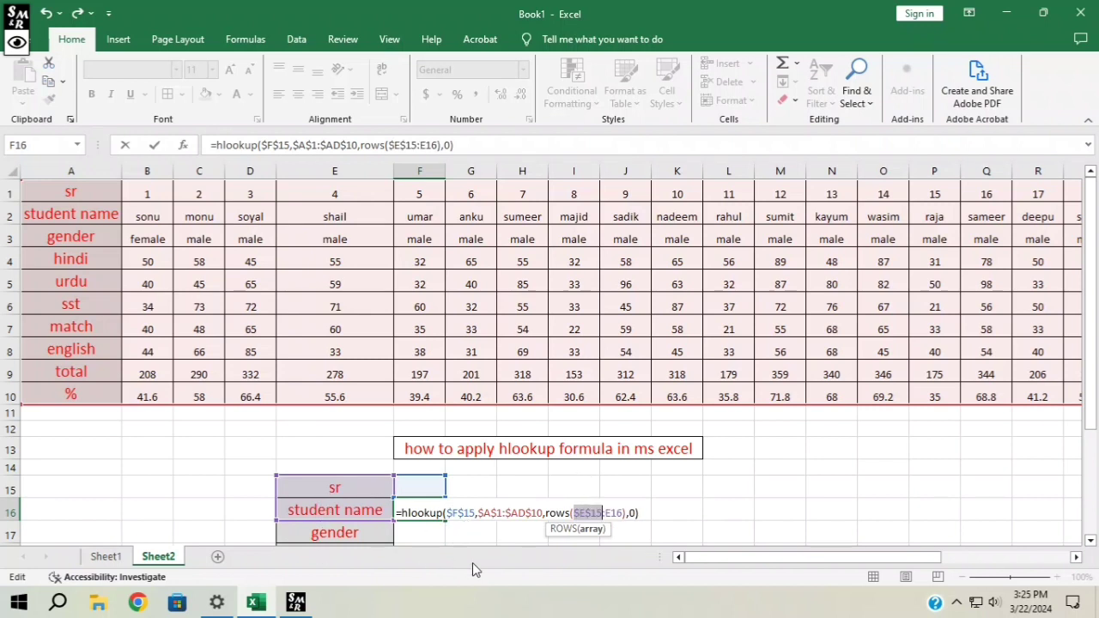
{"action": "left_click", "coordinate": [641, 514]}
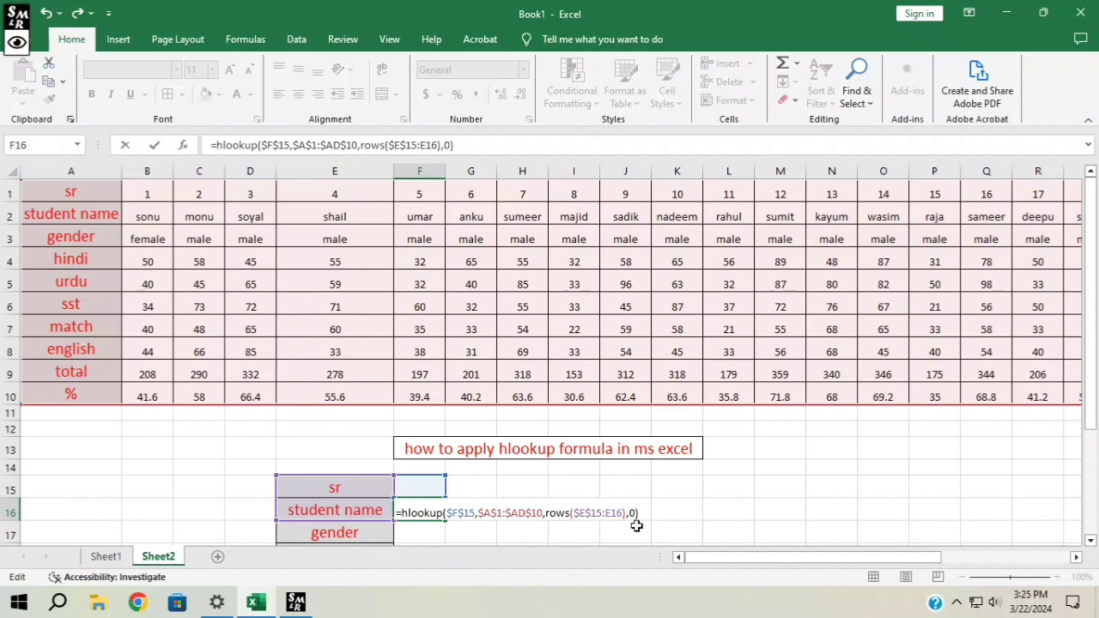
{"action": "key", "text": "Return"}
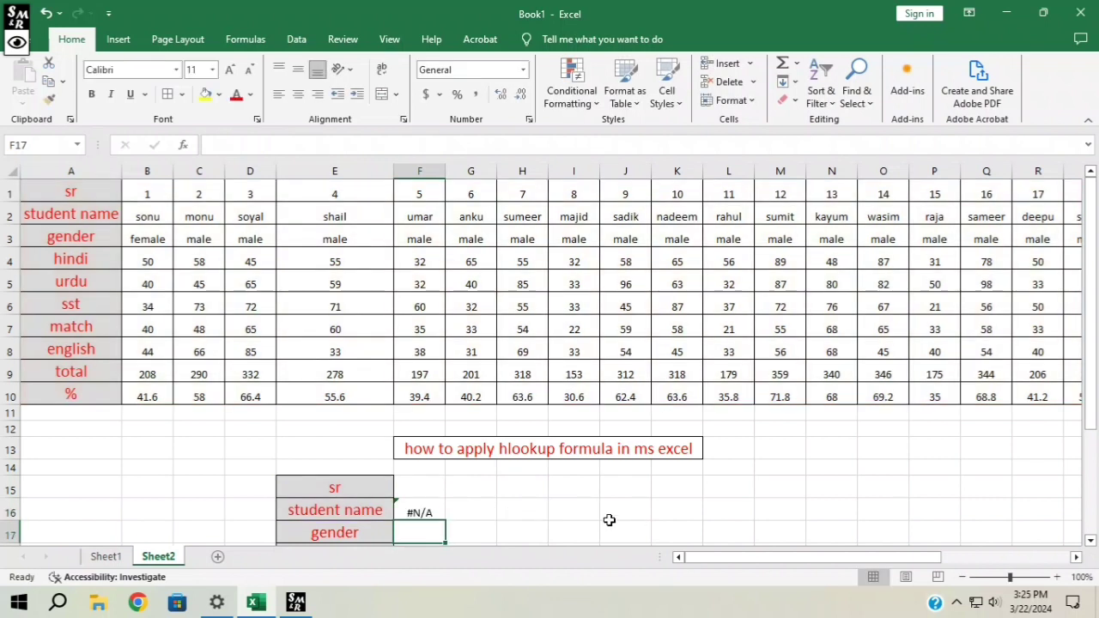
- Fill the HLOOKUP formula from F16 down to F24, beside the "%" heading
{"action": "scroll", "coordinate": [438, 494], "scroll_direction": "down", "scroll_amount": 2}
{"action": "left_click", "coordinate": [418, 375]}
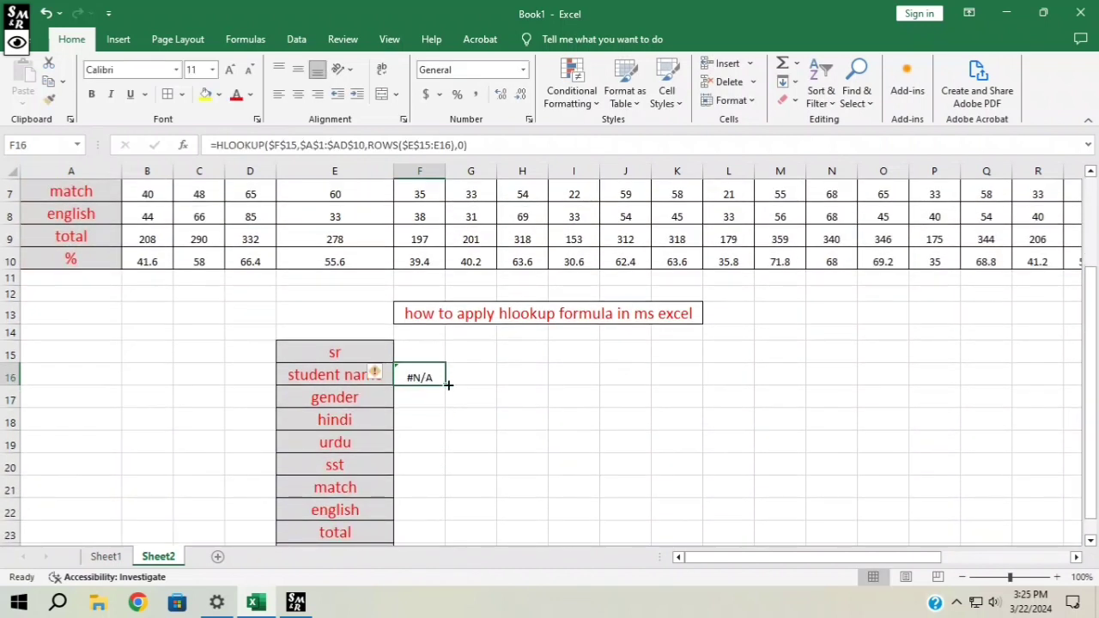
{"action": "left_click_drag", "start_coordinate": [448, 386], "coordinate": [430, 500]}
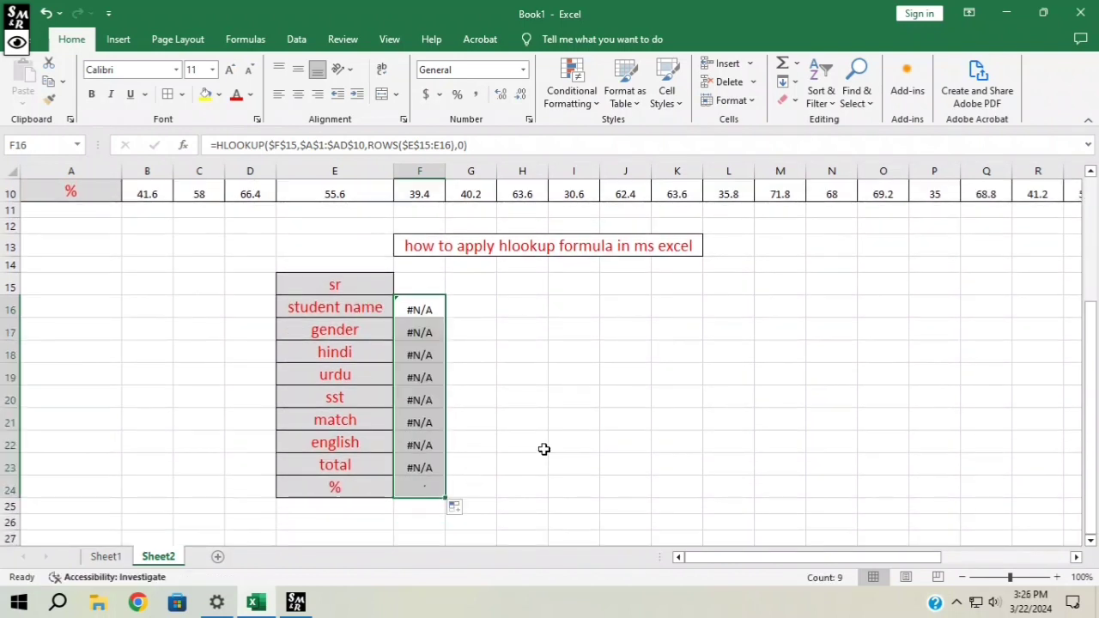
- Enter serial number 3 in F15 and compare the returned details with D2:D10 of the marks table
{"action": "left_click", "coordinate": [522, 360]}
{"action": "left_click", "coordinate": [407, 282]}
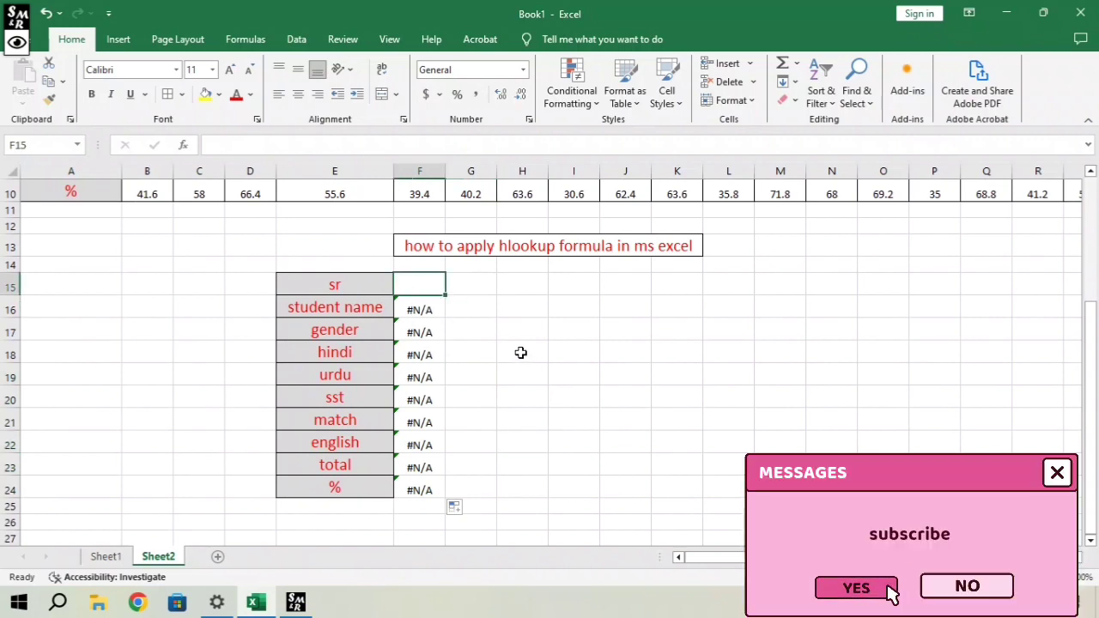
{"action": "type", "text": "3"}
{"action": "key", "text": "Return"}
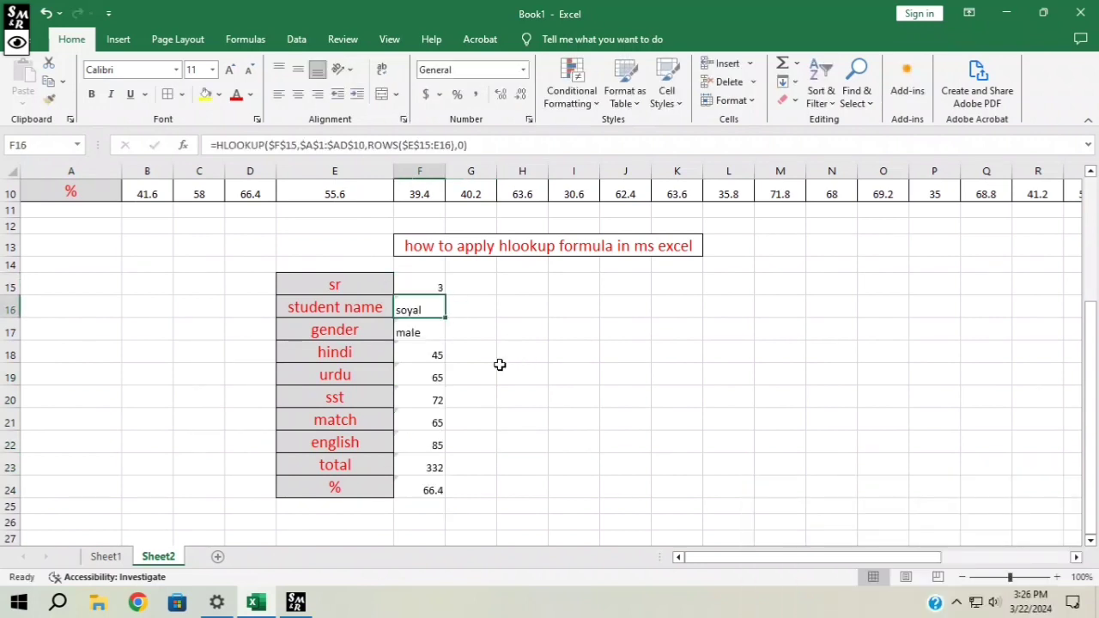
{"action": "scroll", "coordinate": [385, 385], "scroll_direction": "up", "scroll_amount": 3}
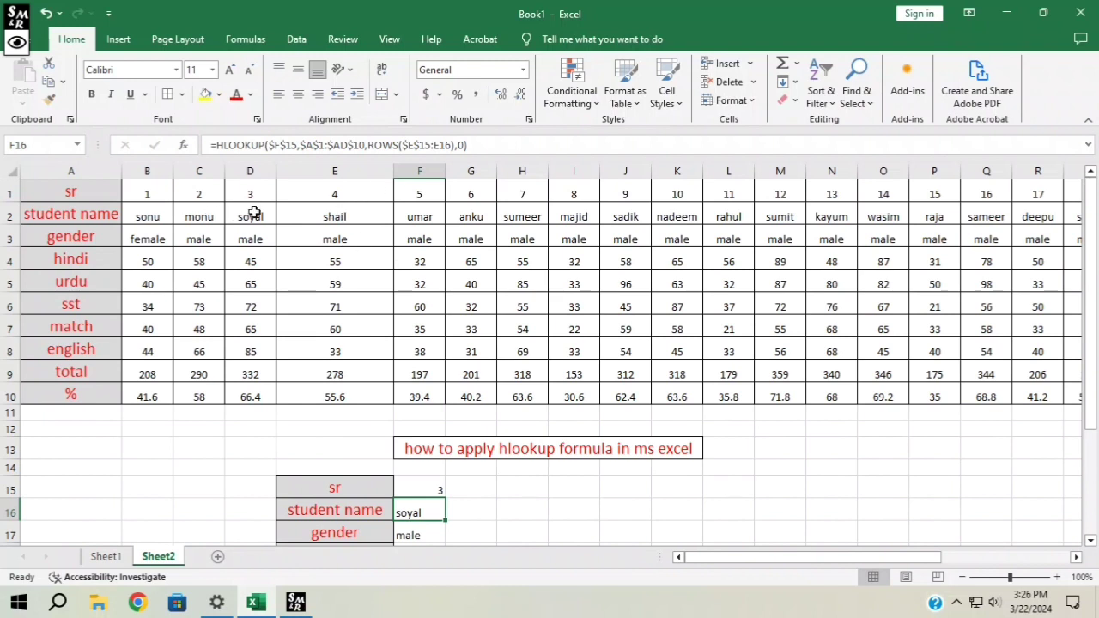
{"action": "left_click_drag", "start_coordinate": [254, 213], "coordinate": [250, 394]}
{"action": "scroll", "coordinate": [343, 403], "scroll_direction": "down", "scroll_amount": 3}
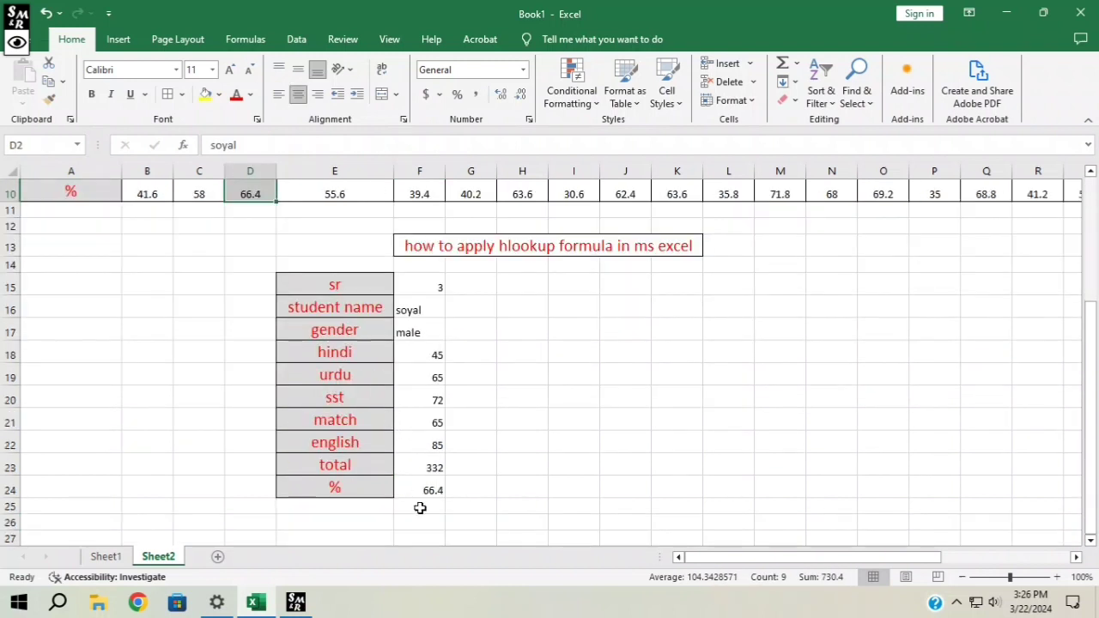
- Test the lookup form with serial number 6 and with serial number 7 in F15
{"action": "left_click", "coordinate": [435, 286]}
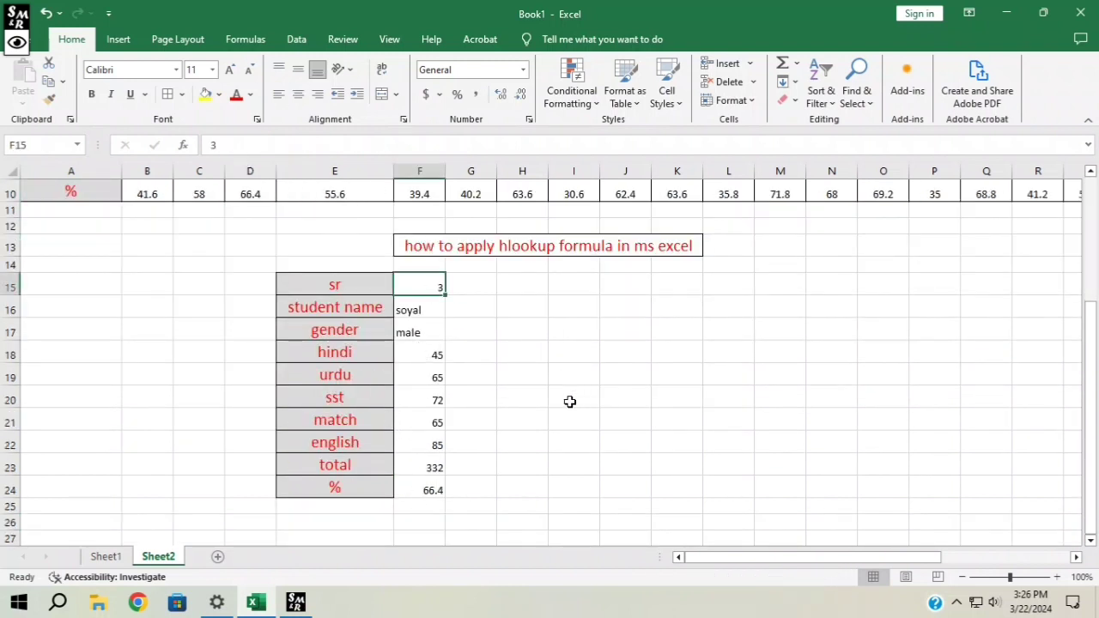
{"action": "key", "text": "BackSpace"}
{"action": "type", "text": "6"}
{"action": "key", "text": "Return"}
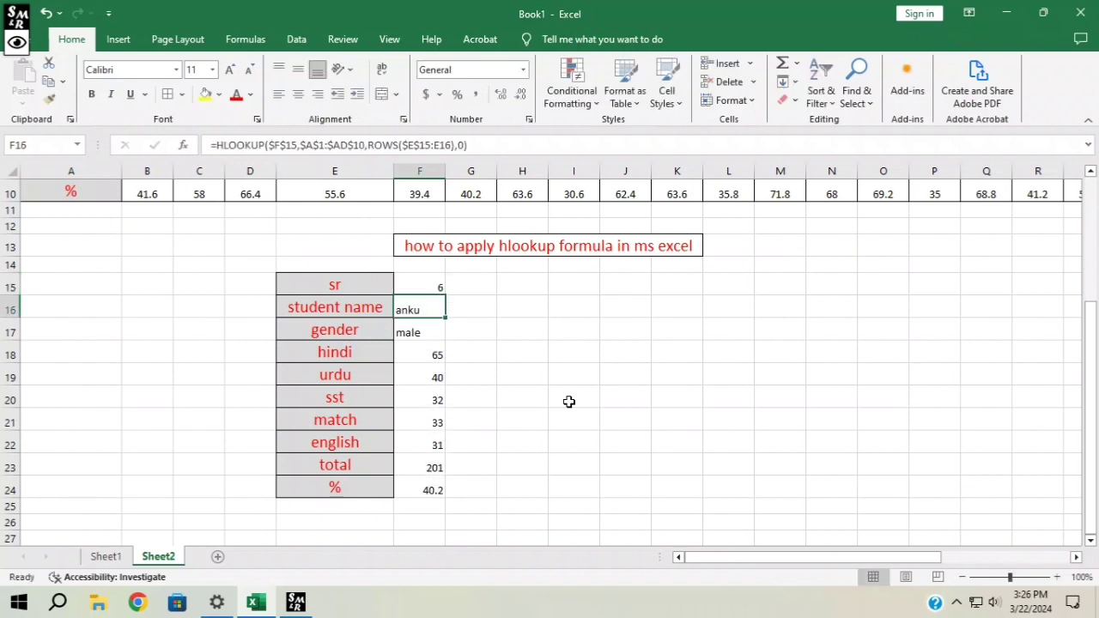
{"action": "left_click", "coordinate": [433, 285]}
{"action": "type", "text": "7"}
{"action": "key", "text": "Return"}
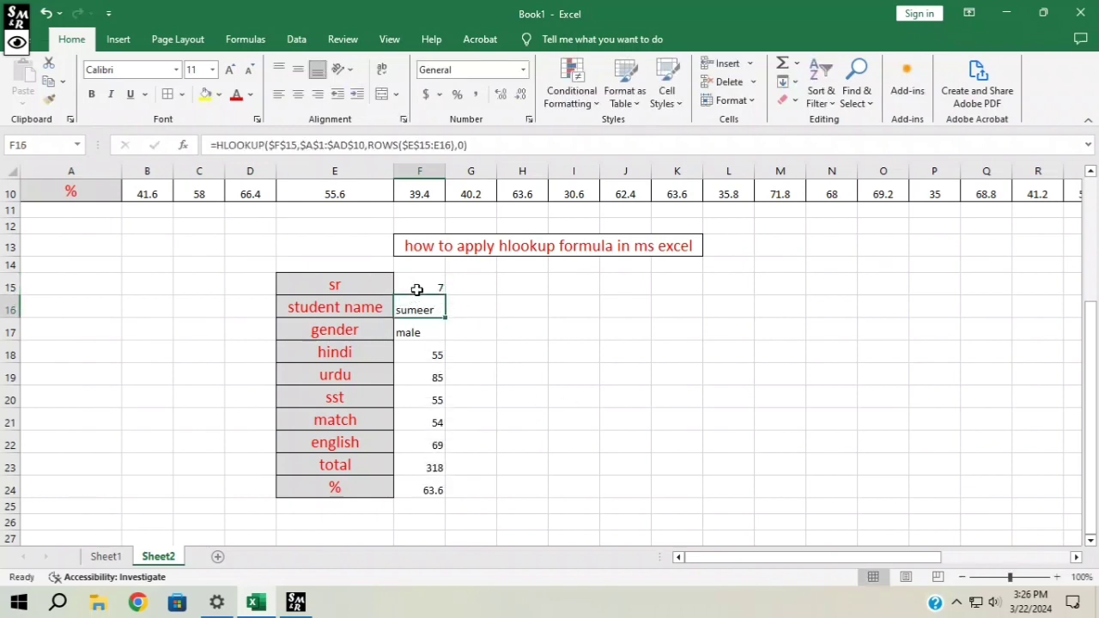
- Test the lookup form with serial number 10 and with the out-of-range serial number 55 in F15
{"action": "left_click", "coordinate": [418, 285]}
{"action": "type", "text": "10"}
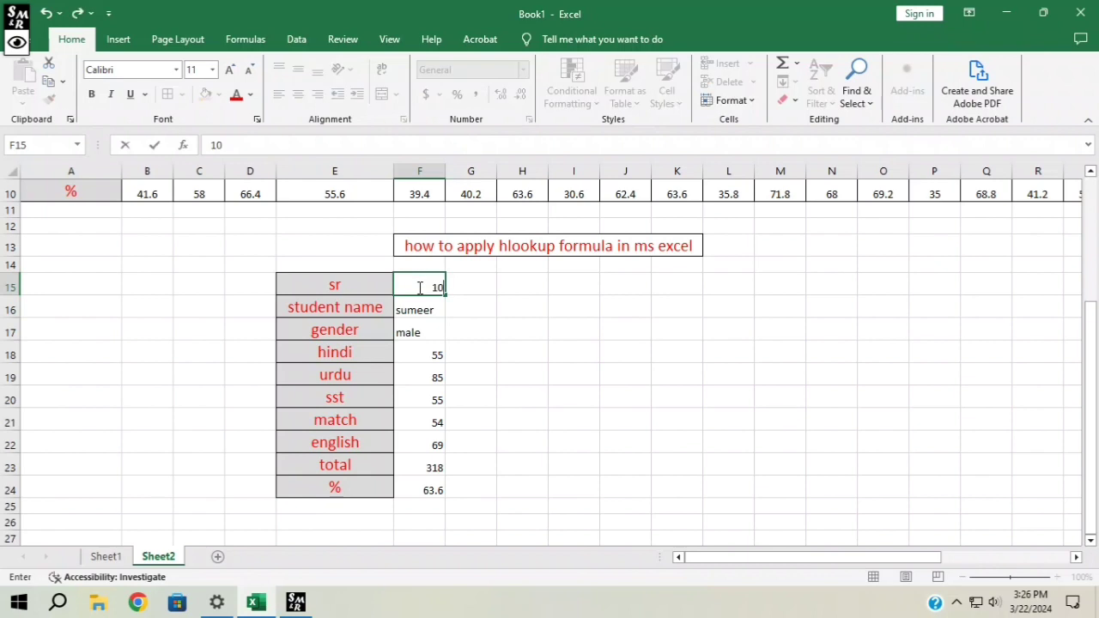
{"action": "key", "text": "Return"}
{"action": "left_click", "coordinate": [421, 284]}
{"action": "type", "text": "5"}
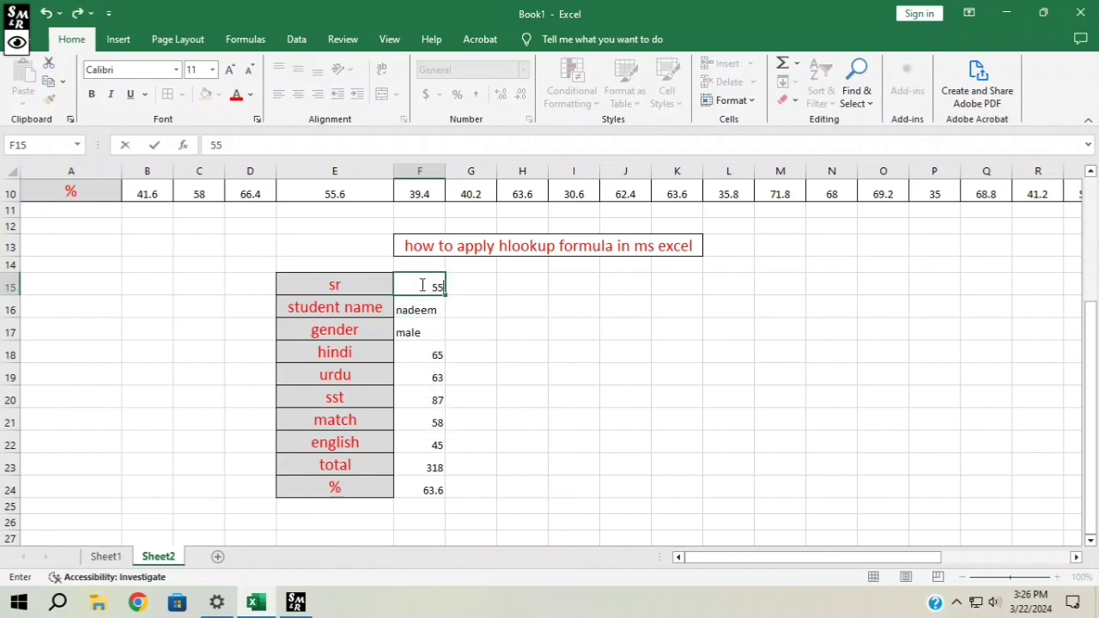
{"action": "type", "text": "5"}
{"action": "key", "text": "Return"}
{"action": "left_click", "coordinate": [422, 285]}
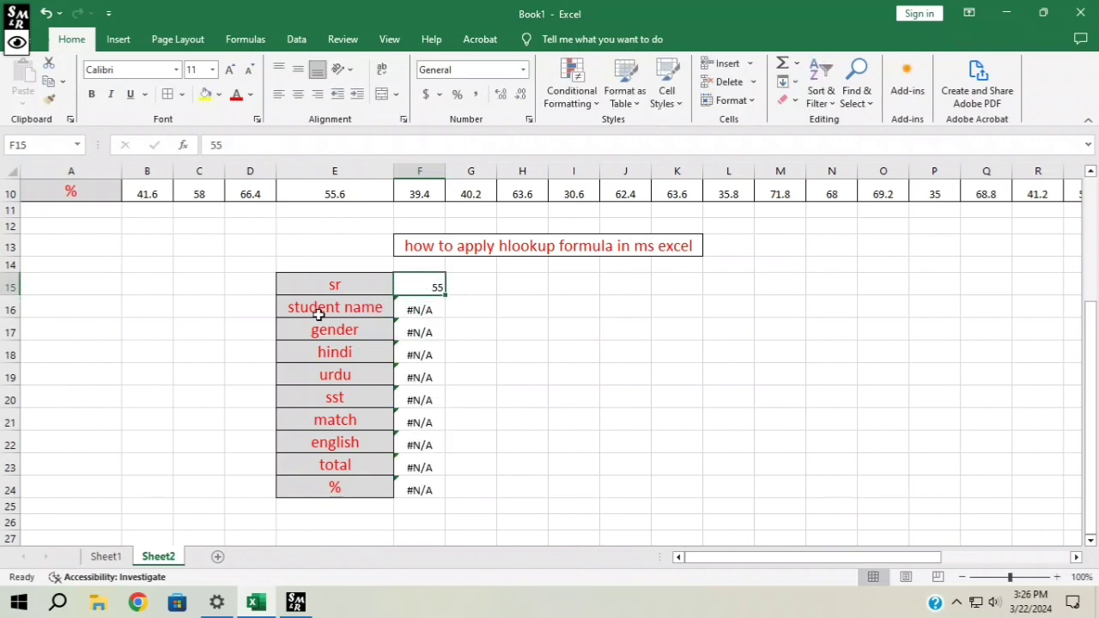
- Set the serial number in F15 to 5 and check the returned details against the marks table
{"action": "scroll", "coordinate": [480, 374], "scroll_direction": "up", "scroll_amount": 3}
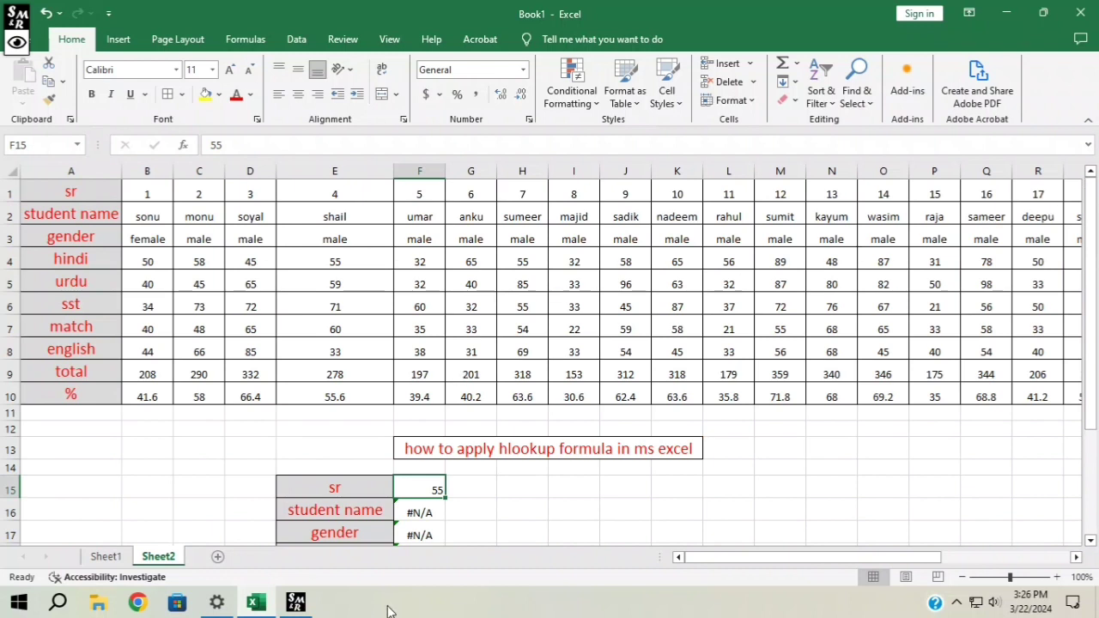
{"action": "type", "text": "5"}
{"action": "key", "text": "Return"}
{"action": "scroll", "coordinate": [382, 530], "scroll_direction": "down", "scroll_amount": 2}
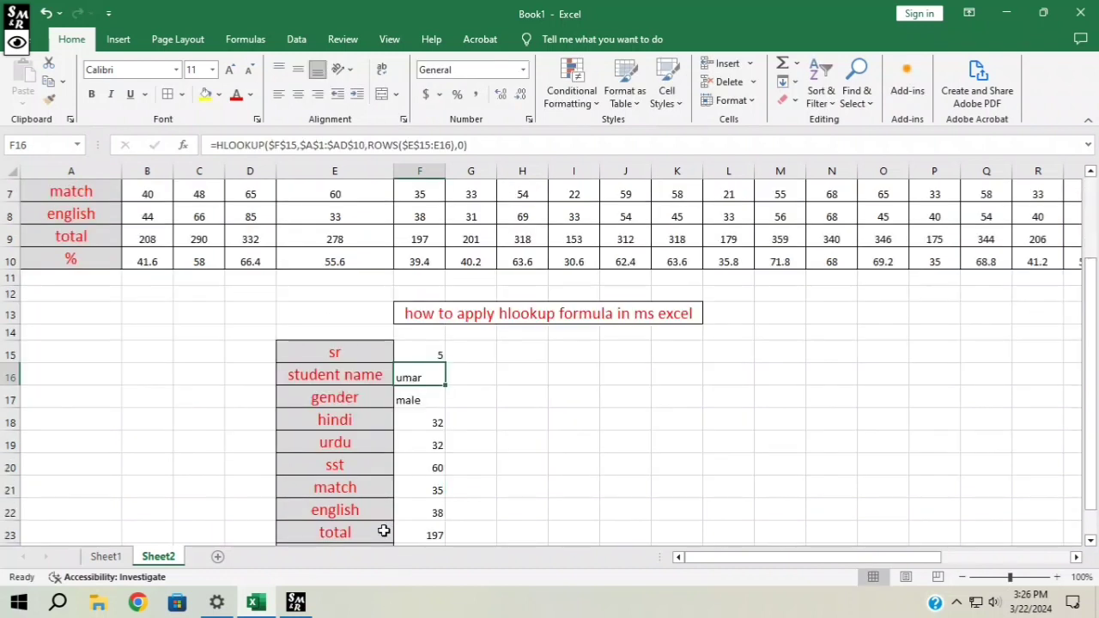
{"action": "scroll", "coordinate": [441, 468], "scroll_direction": "up", "scroll_amount": 2}
{"action": "scroll", "coordinate": [369, 524], "scroll_direction": "down", "scroll_amount": 2}
{"action": "left_click", "coordinate": [634, 347]}
{"action": "left_click", "coordinate": [311, 350]}
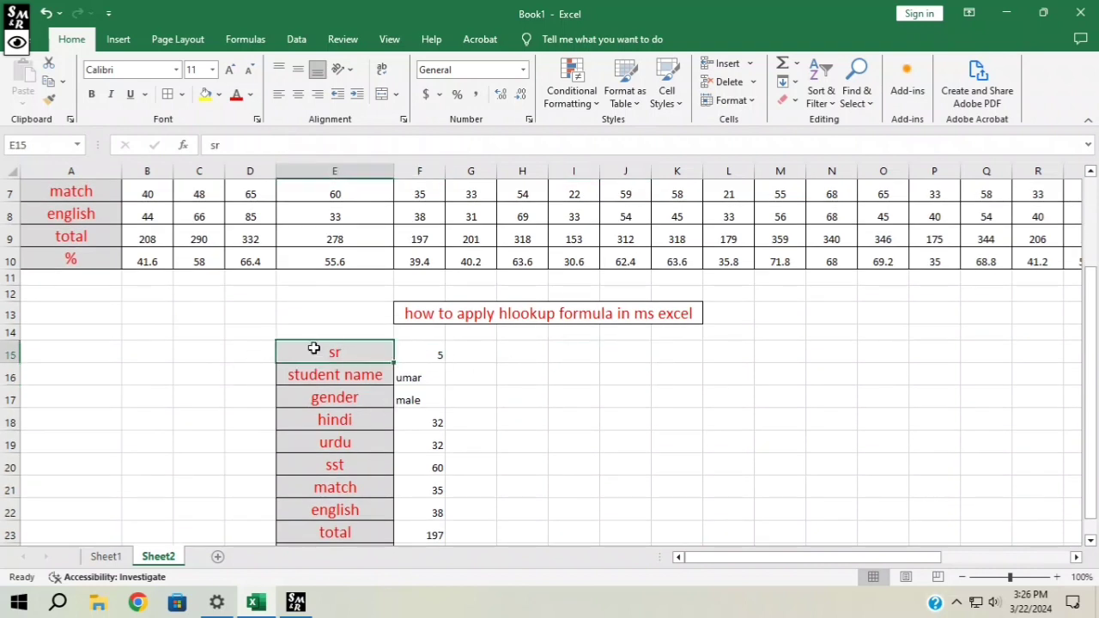
{"action": "left_click_drag", "start_coordinate": [311, 350], "coordinate": [316, 367]}
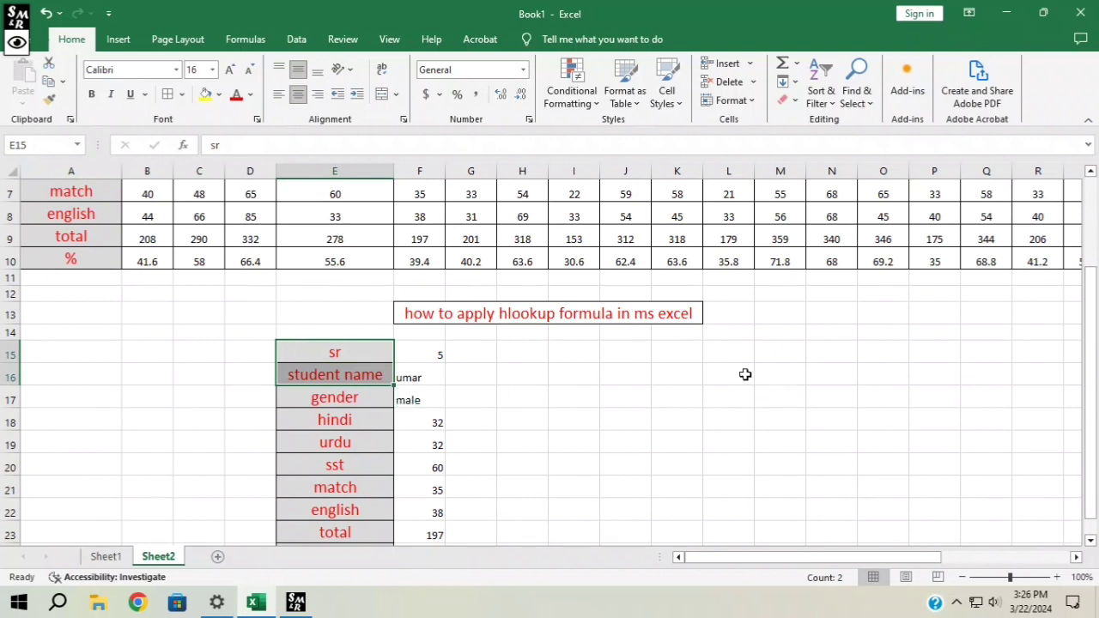
- Start a second HLOOKUP formula in G16, beside the student name result, with F15 as the lookup value
{"action": "left_click", "coordinate": [472, 373]}
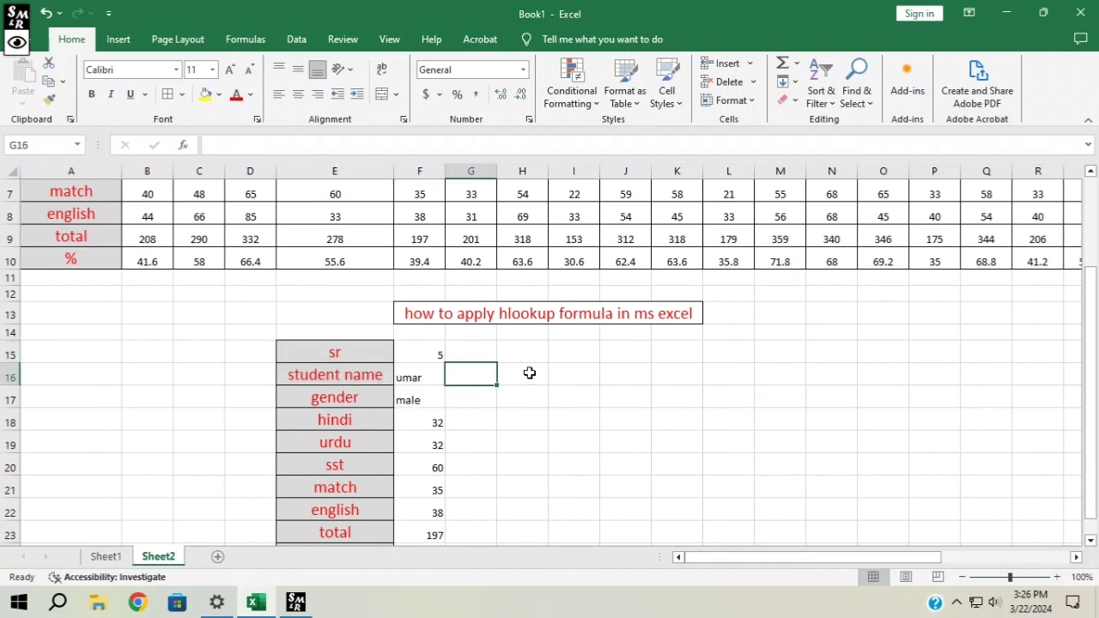
{"action": "type", "text": "=hl"}
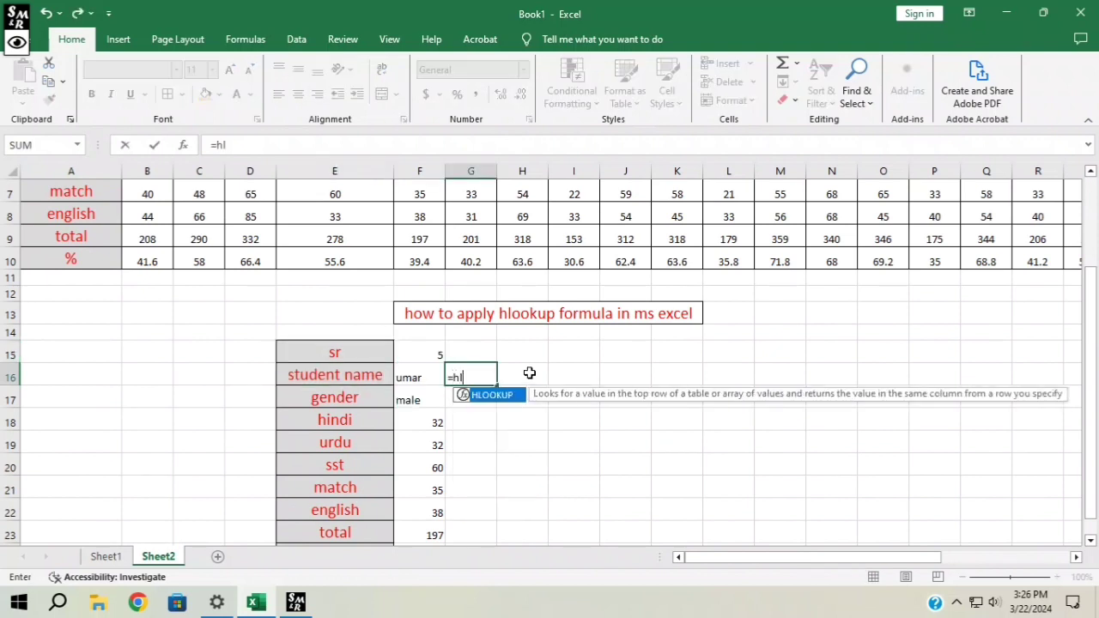
{"action": "type", "text": "ookup("}
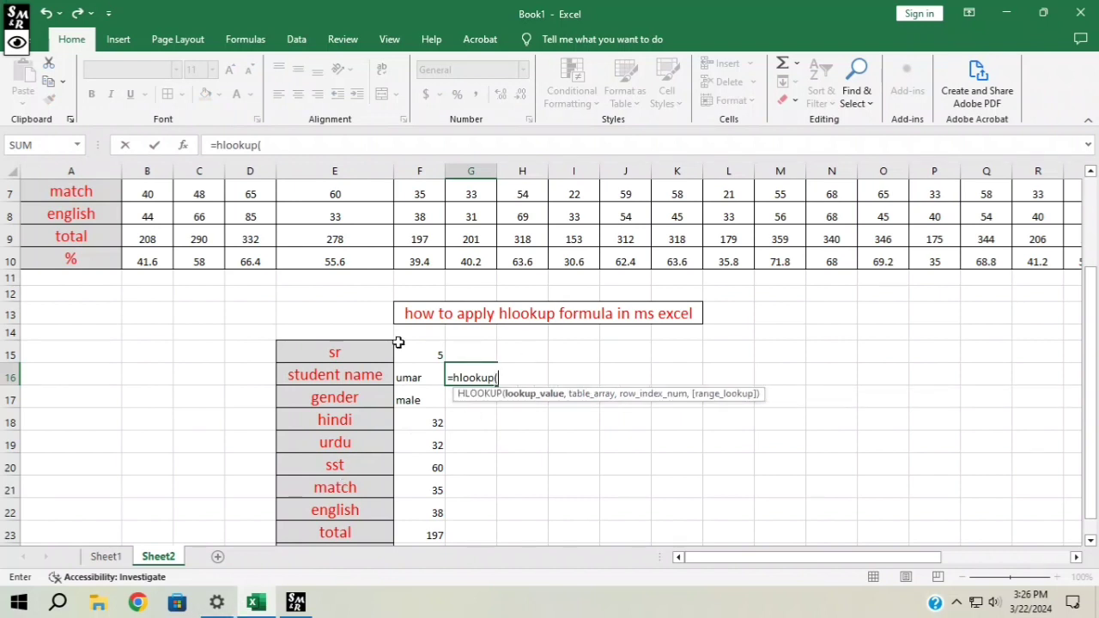
{"action": "left_click", "coordinate": [406, 346]}
{"action": "type", "text": ","}
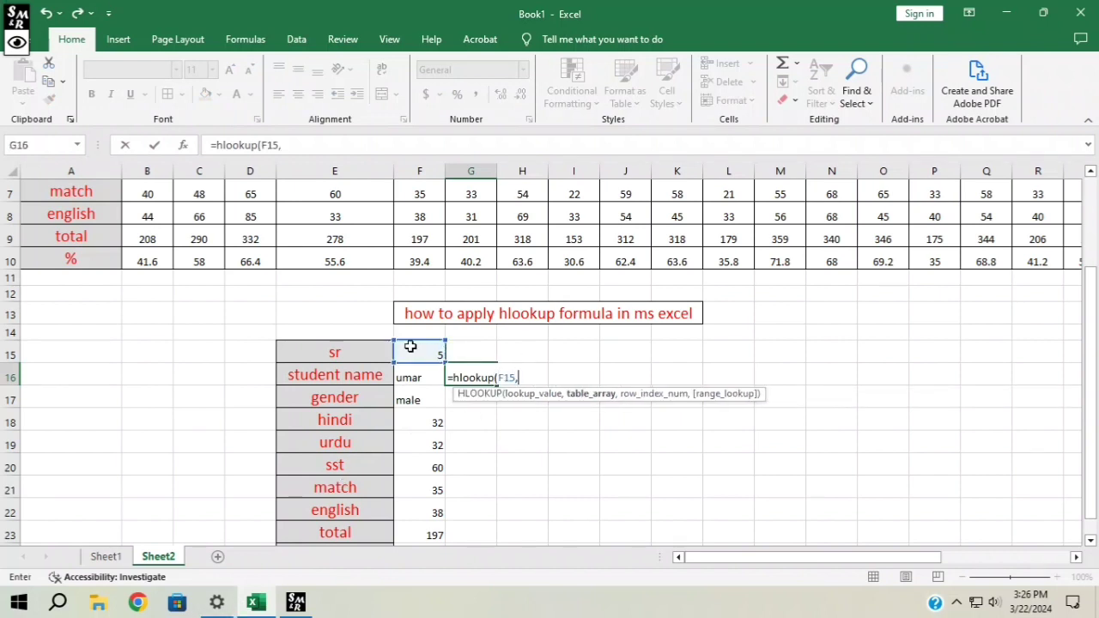
- Complete the G16 formula with table array A1:AD10, row index 2 and 0 for an exact match, and enter it
{"action": "scroll", "coordinate": [194, 260], "scroll_direction": "up", "scroll_amount": 2}
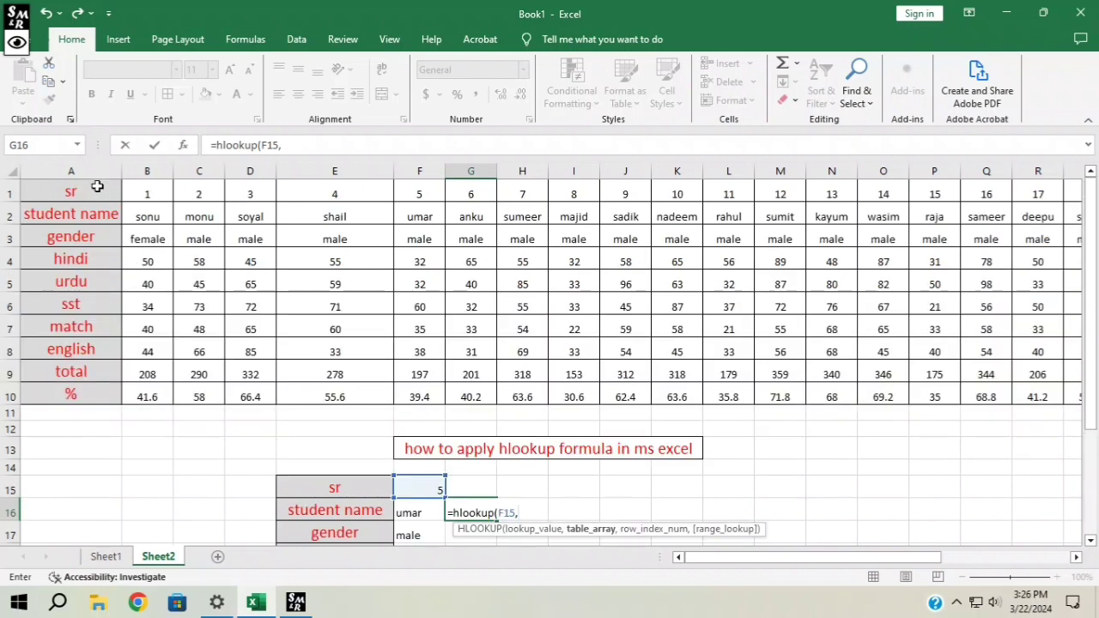
{"action": "left_click_drag", "start_coordinate": [94, 191], "coordinate": [995, 400]}
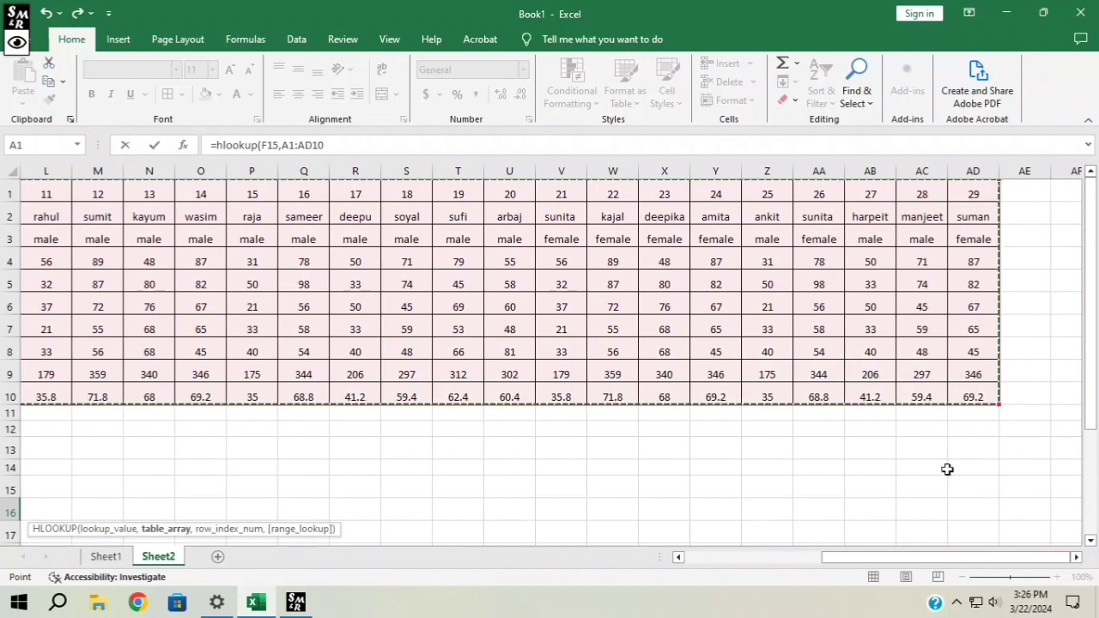
{"action": "left_click_drag", "start_coordinate": [872, 556], "coordinate": [734, 557]}
{"action": "type", "text": ","}
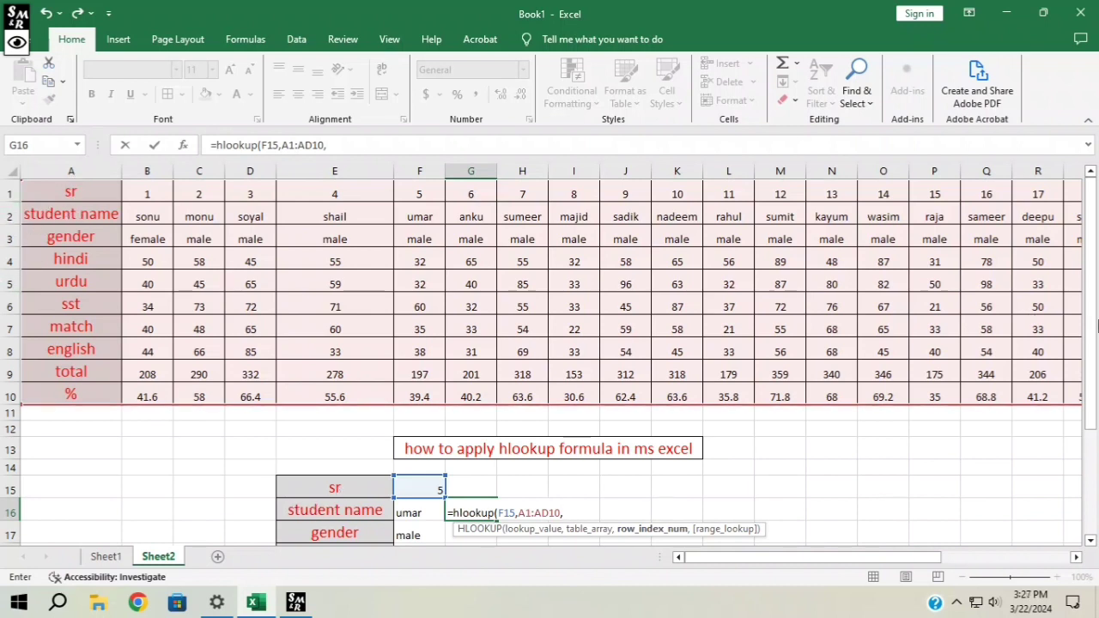
{"action": "type", "text": "2,"}
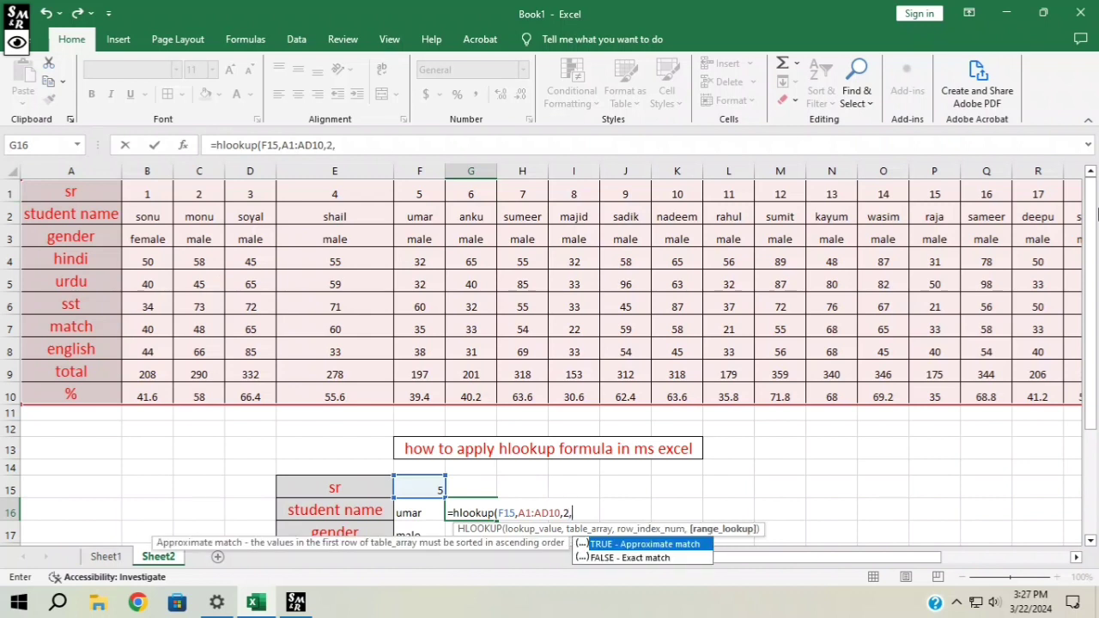
{"action": "type", "text": "0)"}
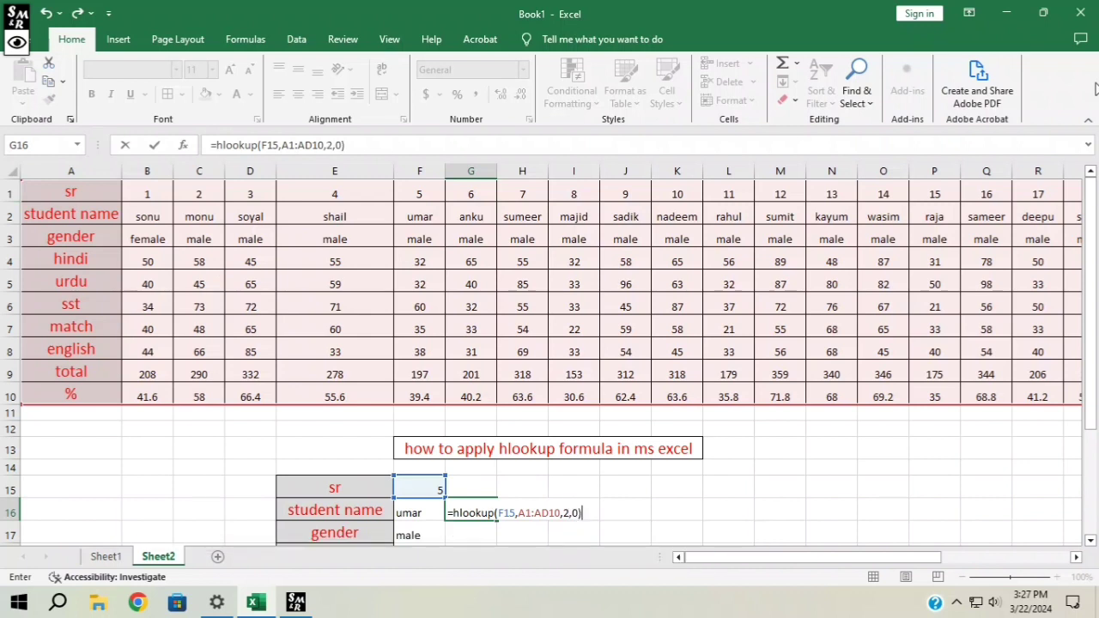
{"action": "key", "text": "Return"}
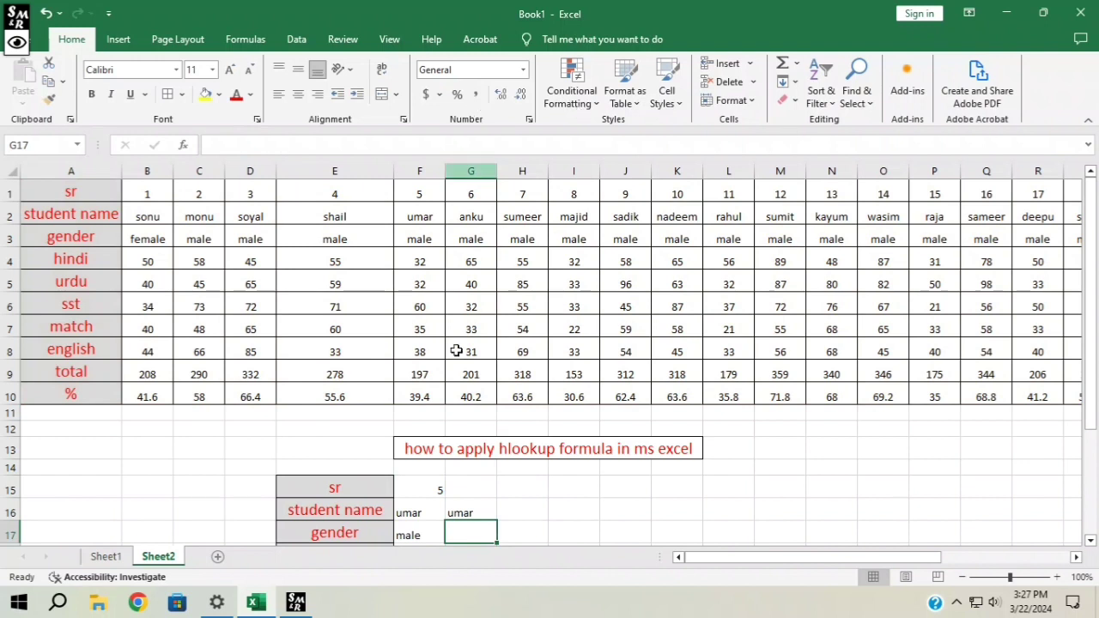
- Test both name lookups with serial number 5 and with serial number 7 in F15
{"action": "left_click", "coordinate": [418, 486]}
{"action": "type", "text": "5"}
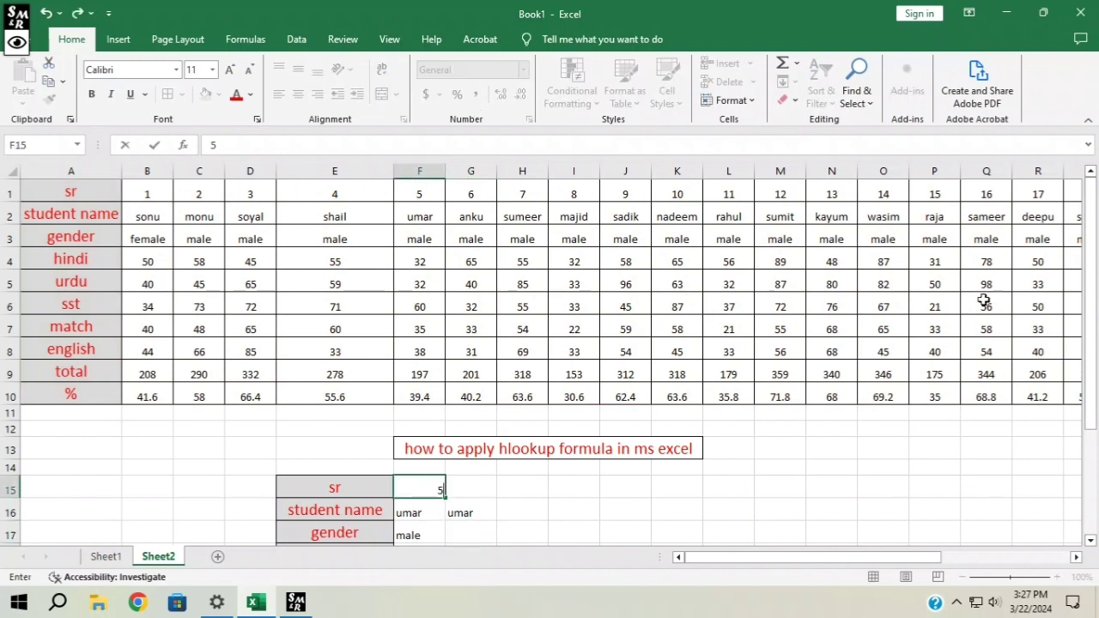
{"action": "key", "text": "Return"}
{"action": "key", "text": "Up"}
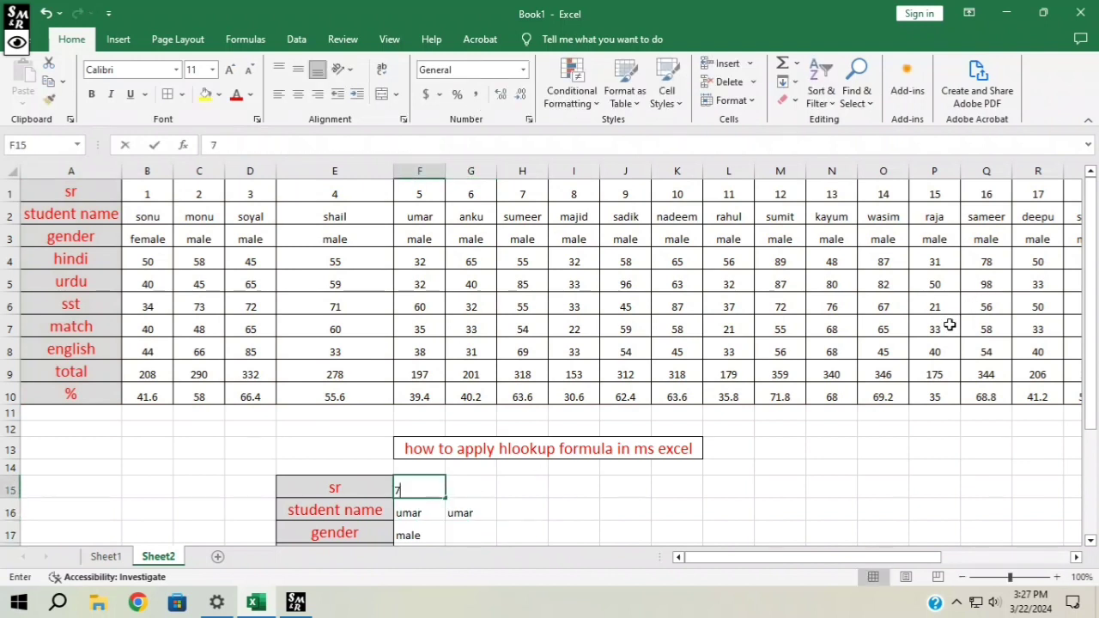
{"action": "type", "text": "7"}
{"action": "key", "text": "Return"}
{"action": "key", "text": "Up"}
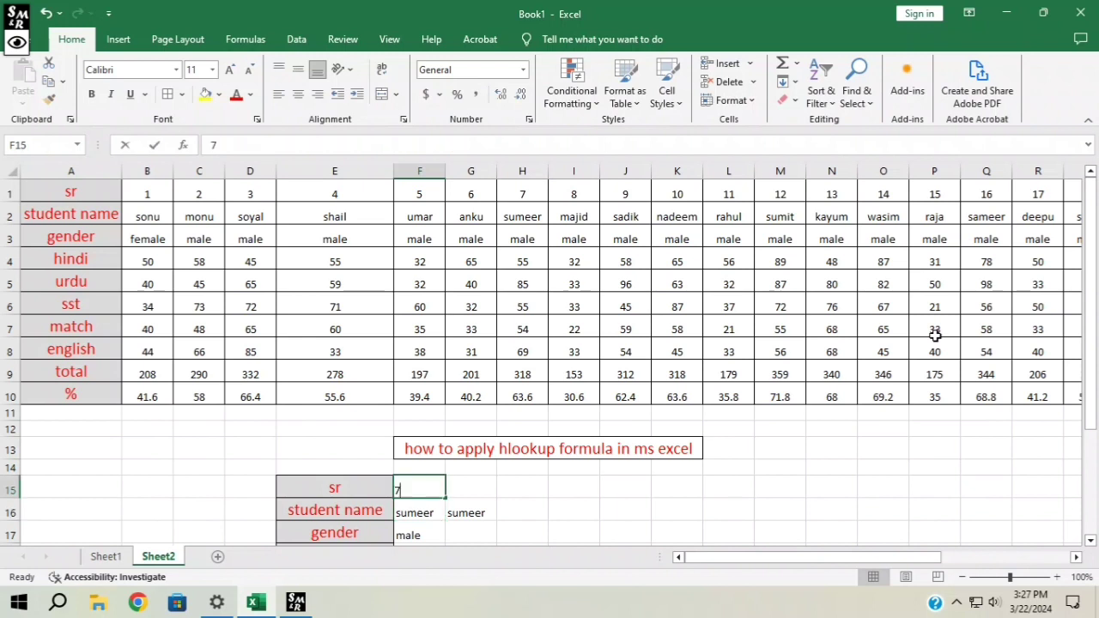
- Set the serial number in F15 to 1
{"action": "key", "text": "BackSpace"}
{"action": "type", "text": "1"}
{"action": "key", "text": "Return"}
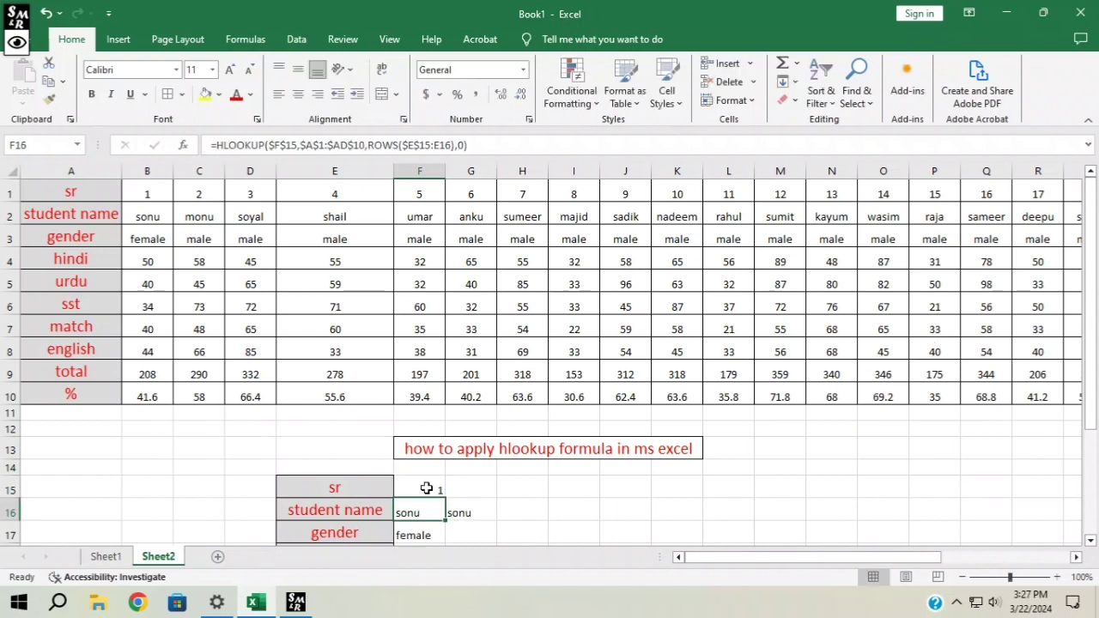
- Examine the fixed-row HLOOKUP formula in G16 and open the ROWS-based one in F16 for comparison
{"action": "scroll", "coordinate": [429, 486], "scroll_direction": "down", "scroll_amount": 1}
{"action": "left_click", "coordinate": [451, 448]}
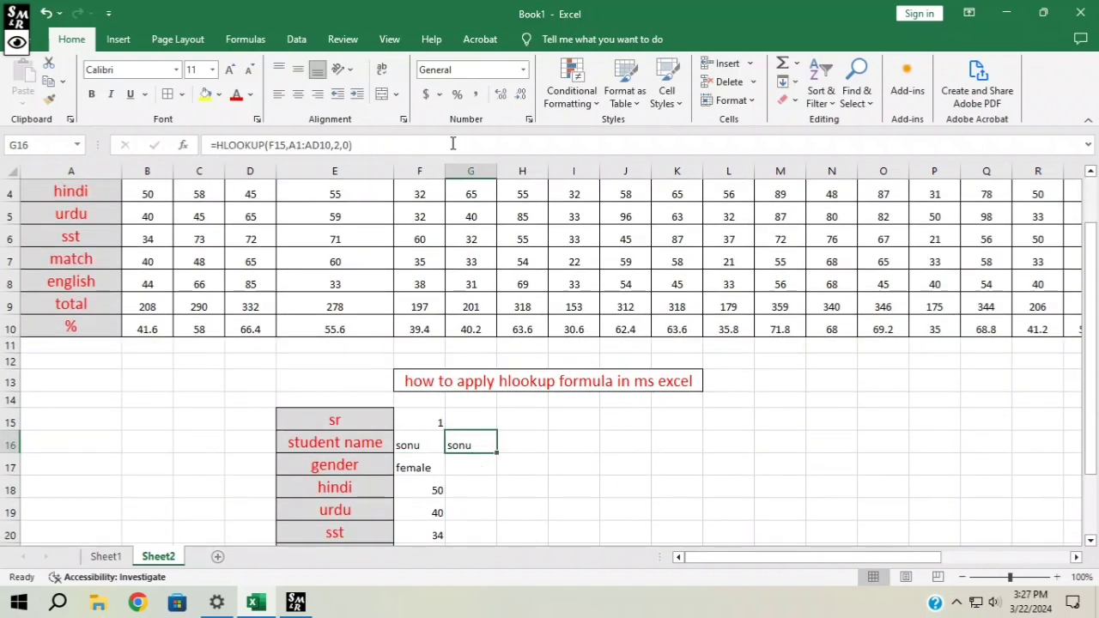
{"action": "double_click", "coordinate": [464, 442]}
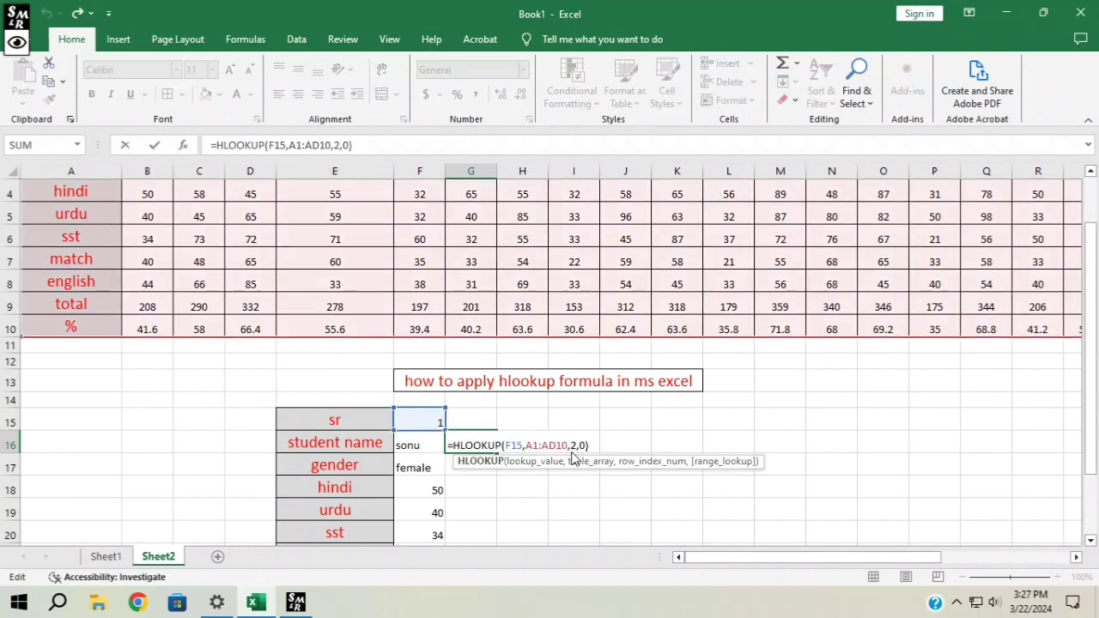
{"action": "key", "text": "Return"}
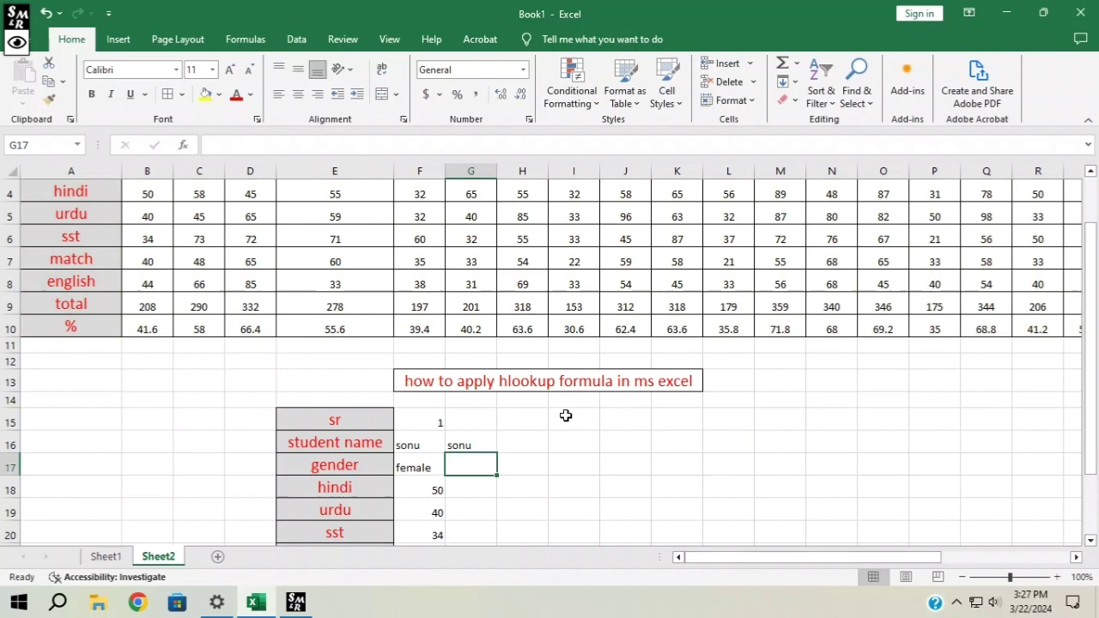
{"action": "double_click", "coordinate": [427, 445]}
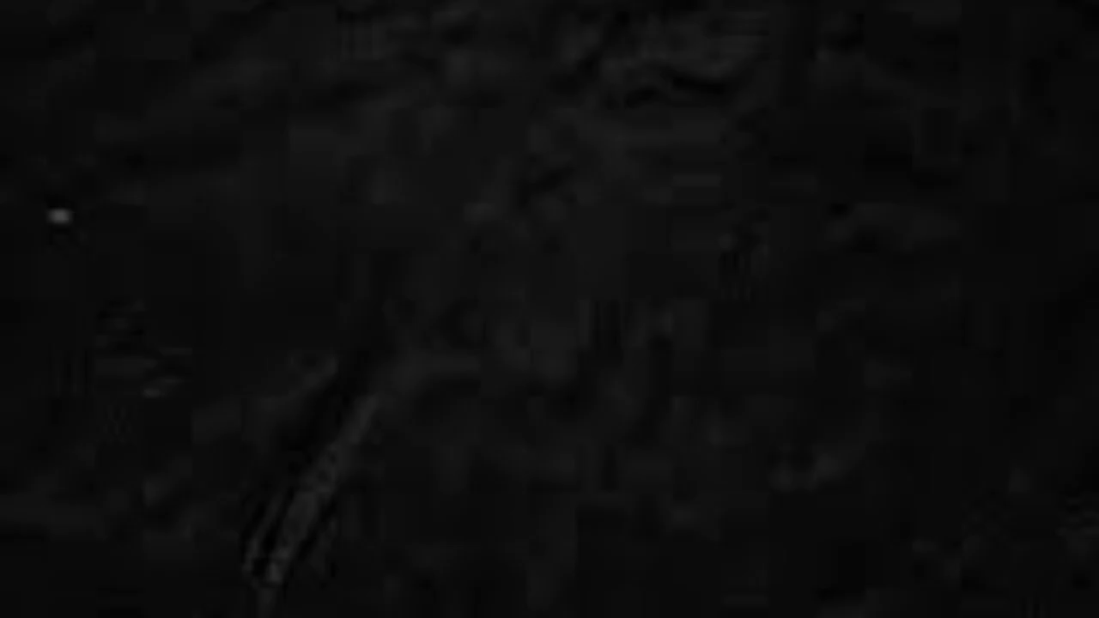